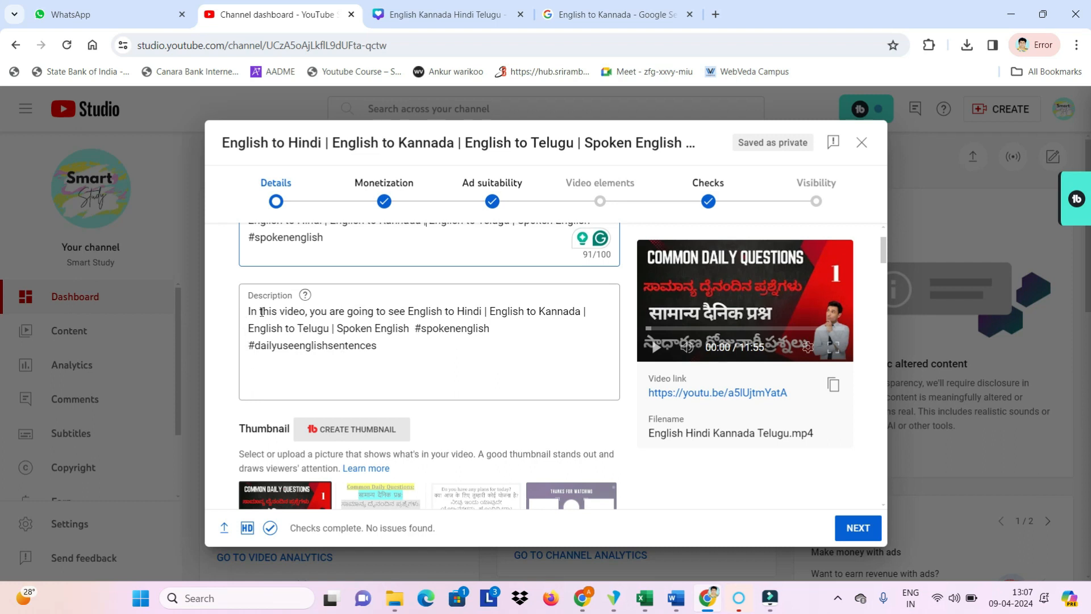
Replace the video's custom thumbnail with the image English Kannada Hindi Telugu (1) from the Downloads folder
{"action": "left_click", "coordinate": [252, 312]}
{"action": "left_click", "coordinate": [375, 328]}
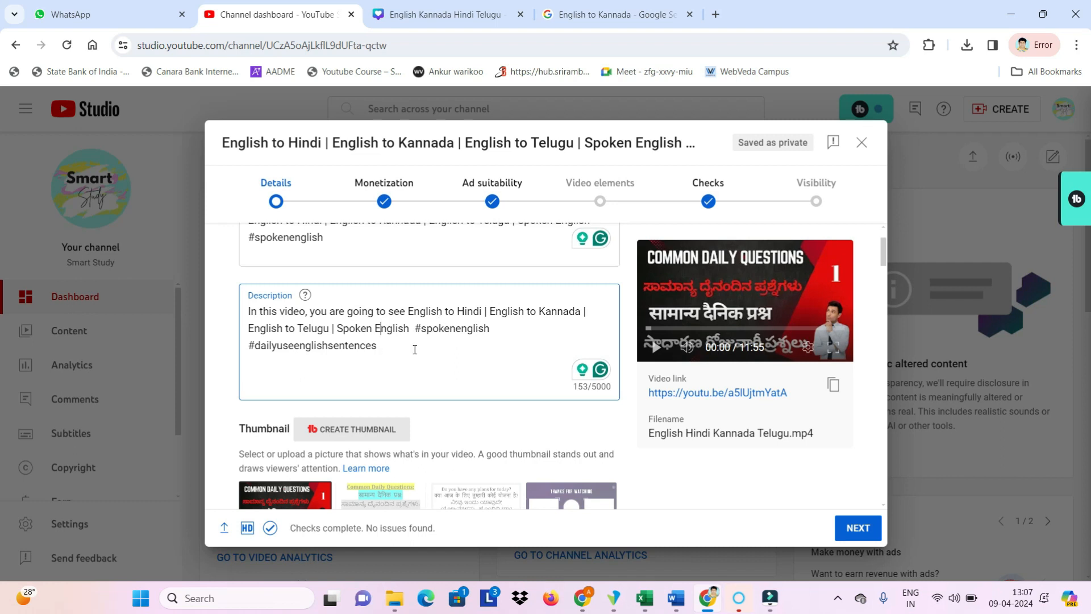
{"action": "scroll", "coordinate": [341, 358], "scroll_direction": "down", "scroll_amount": 4}
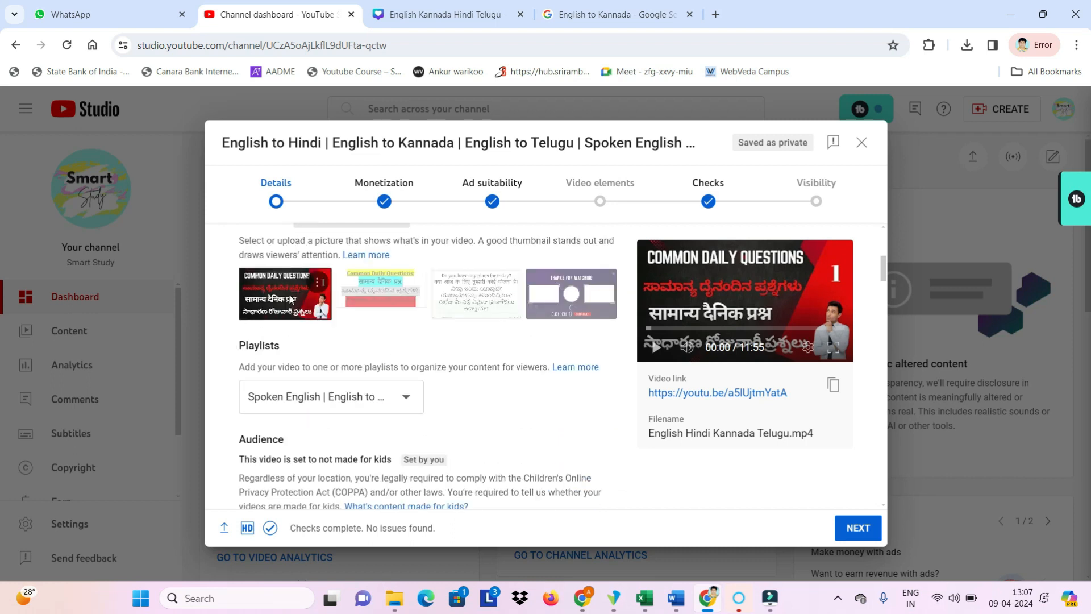
{"action": "left_click", "coordinate": [318, 282]}
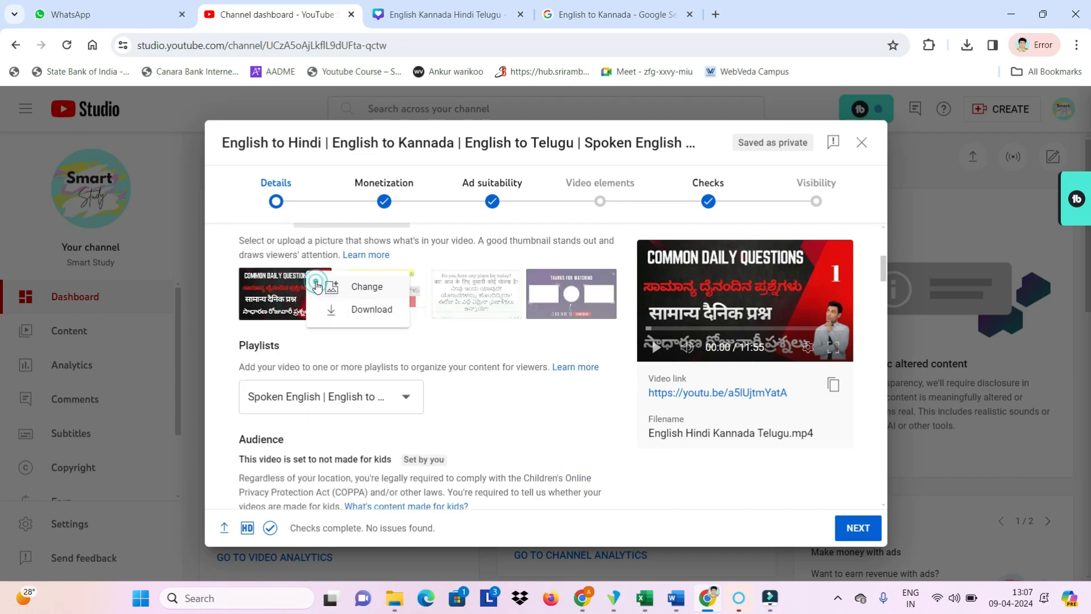
{"action": "left_click", "coordinate": [363, 288]}
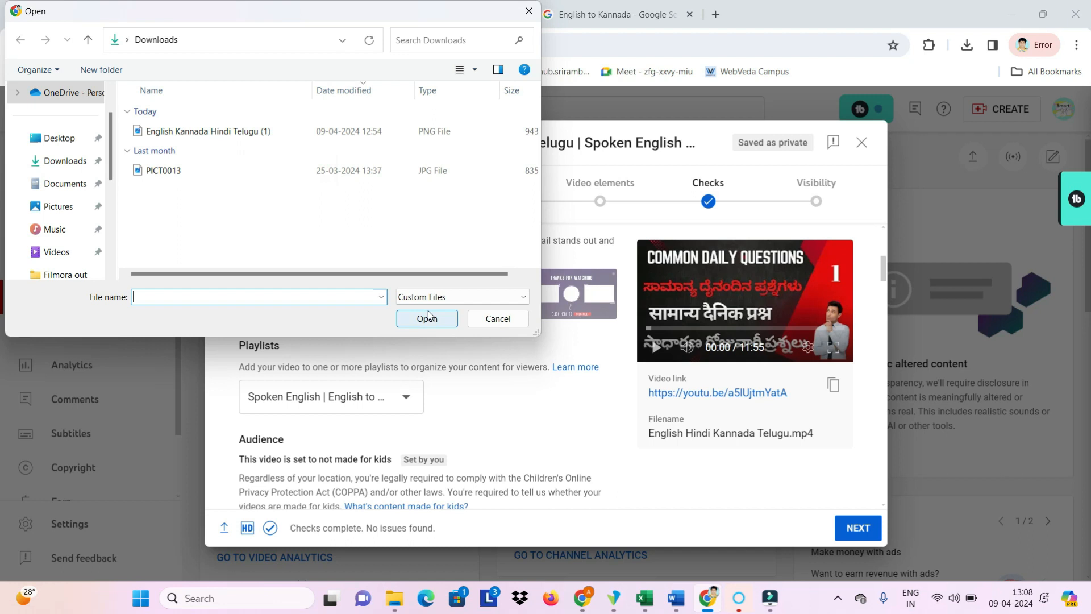
{"action": "double_click", "coordinate": [213, 132]}
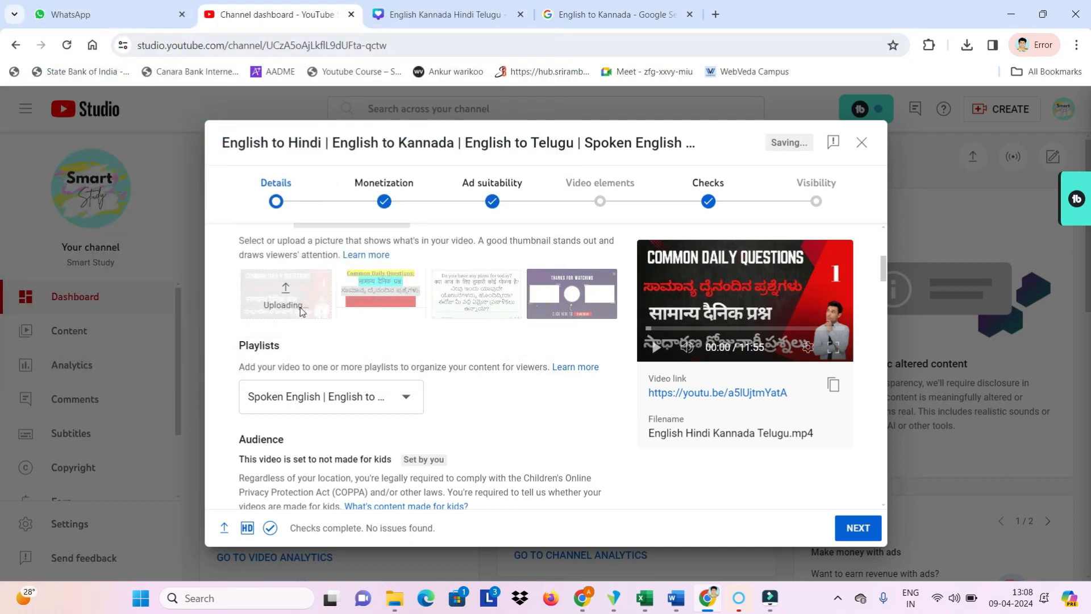
Review the video's playlist selection, keeping the playlist "Spoken English | English to Hindi | English to Kannada | English to Telugu"
{"action": "scroll", "coordinate": [408, 267], "scroll_direction": "down", "scroll_amount": 3}
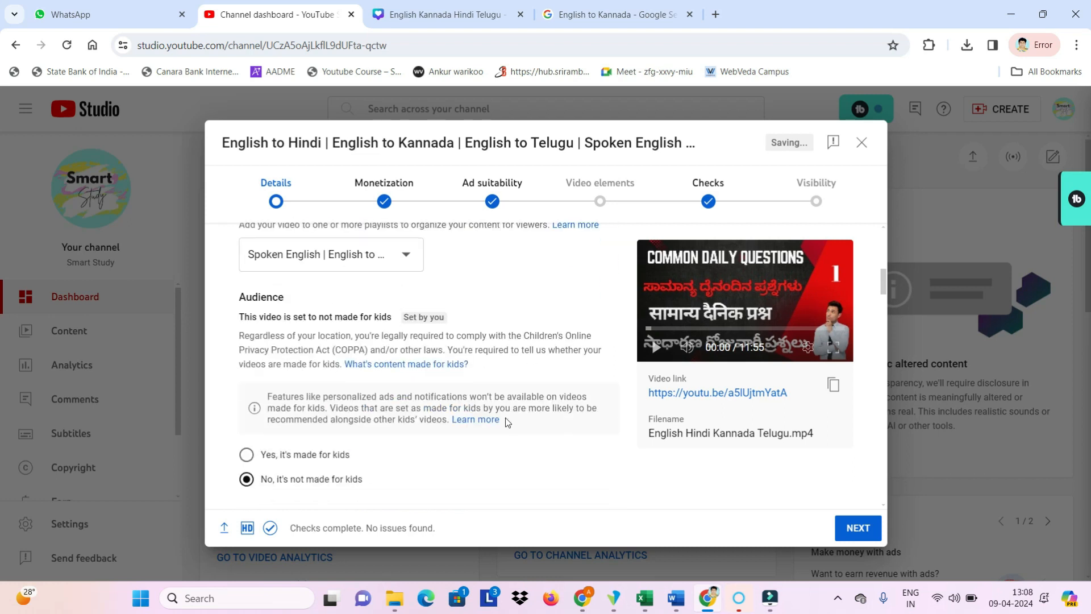
{"action": "scroll", "coordinate": [411, 357], "scroll_direction": "up", "scroll_amount": 3}
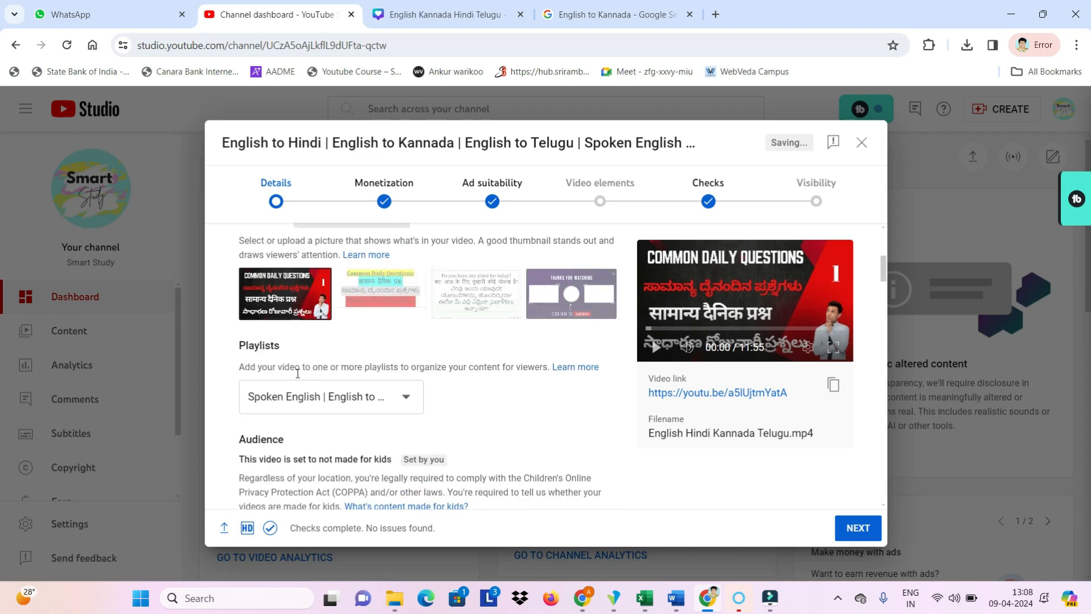
{"action": "left_click", "coordinate": [405, 401]}
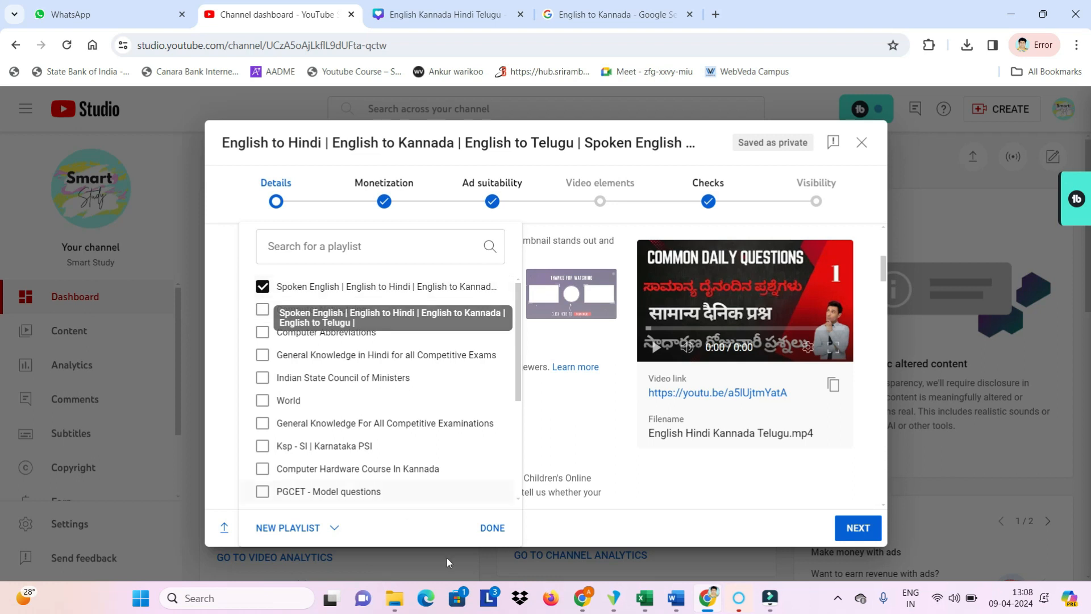
{"action": "left_click", "coordinate": [487, 529]}
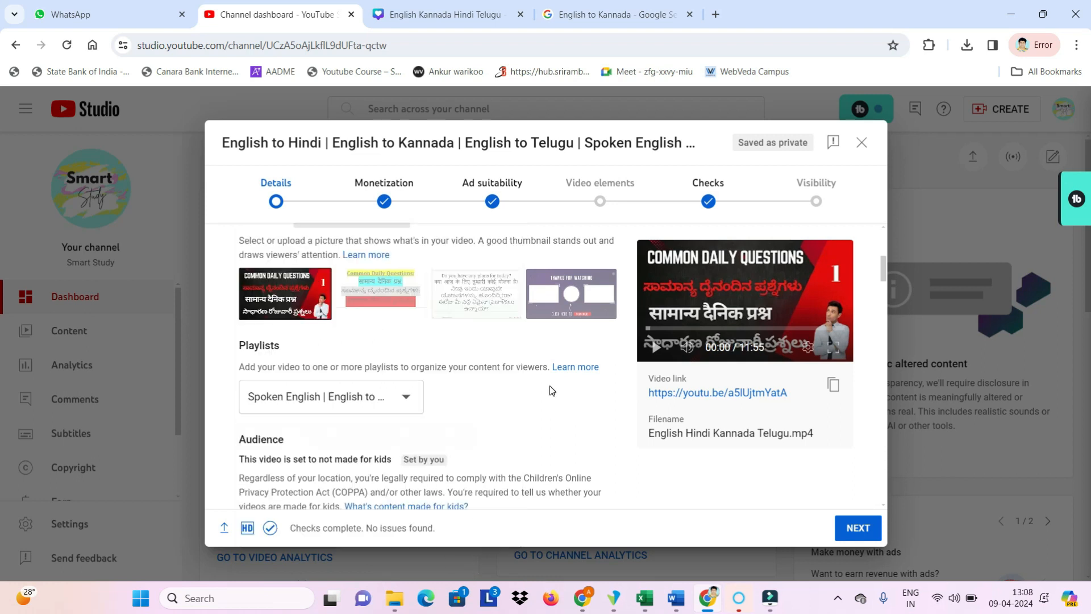
Examine the video's audience, altered content, automatic chapters, featured places, automatic concepts and tags settings
{"action": "scroll", "coordinate": [550, 385], "scroll_direction": "down", "scroll_amount": 5}
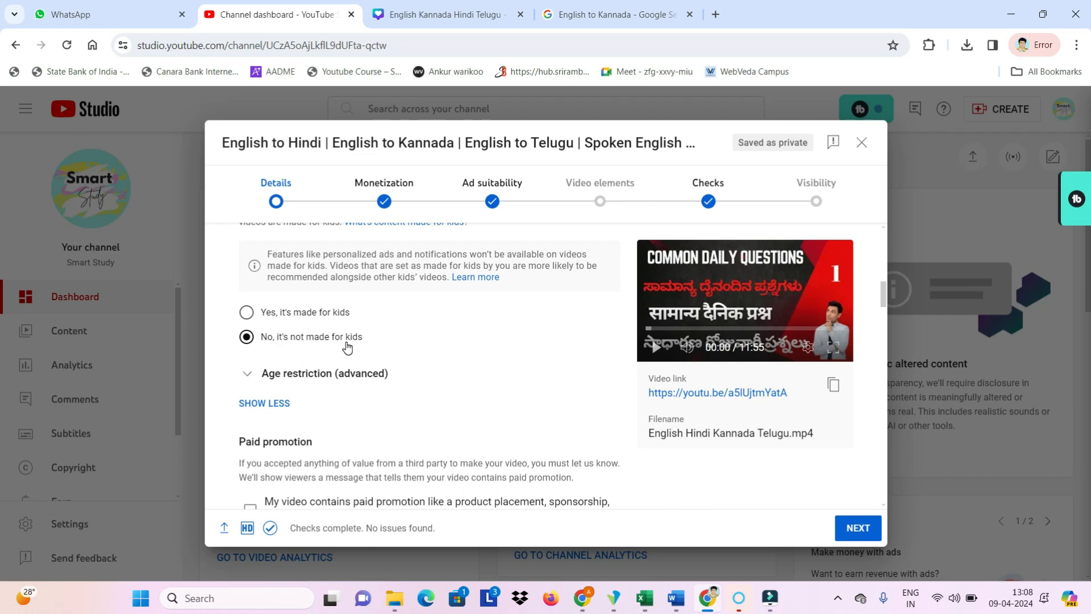
{"action": "scroll", "coordinate": [348, 345], "scroll_direction": "down", "scroll_amount": 7}
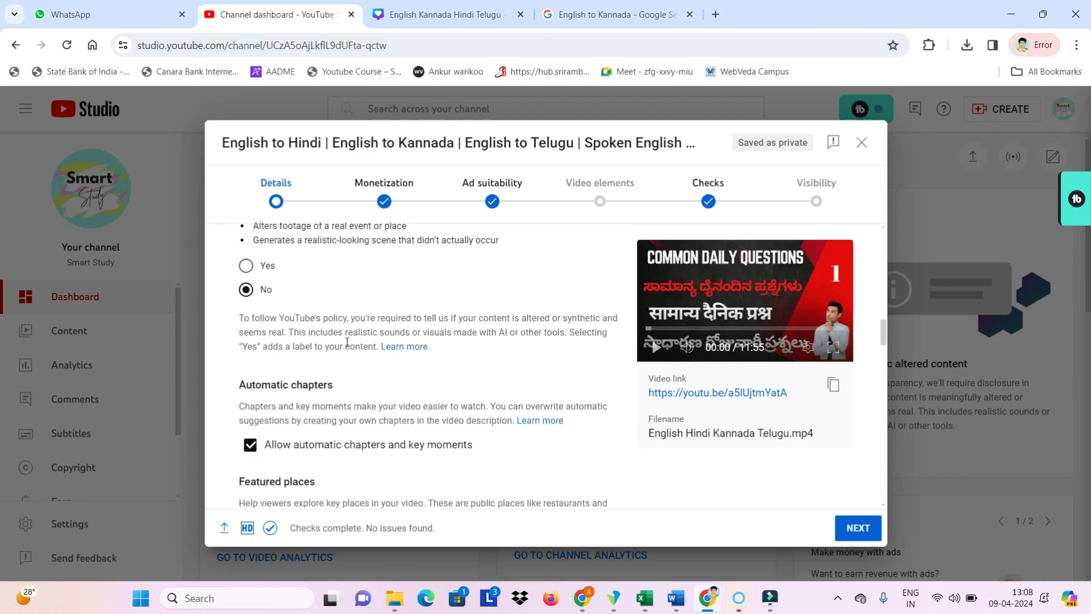
{"action": "scroll", "coordinate": [347, 342], "scroll_direction": "up", "scroll_amount": 2}
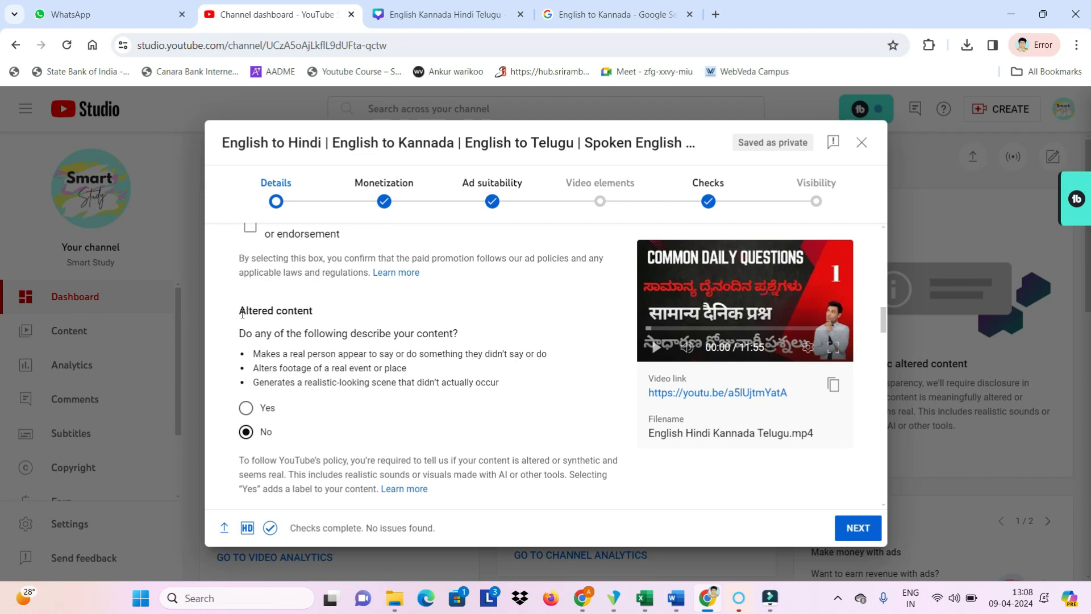
{"action": "left_click_drag", "start_coordinate": [240, 310], "coordinate": [337, 315]}
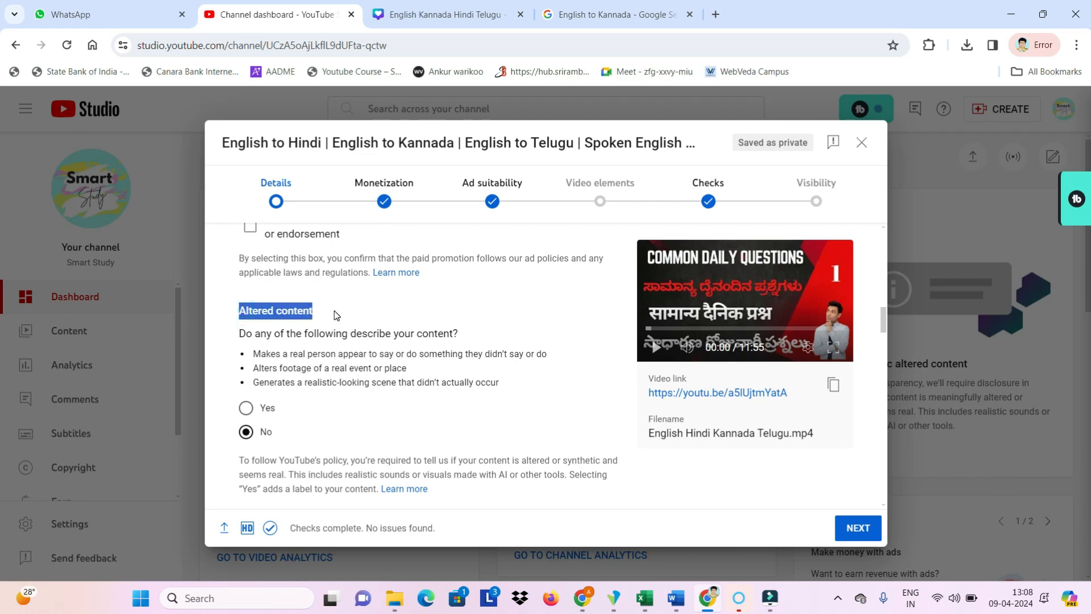
{"action": "left_click", "coordinate": [350, 296]}
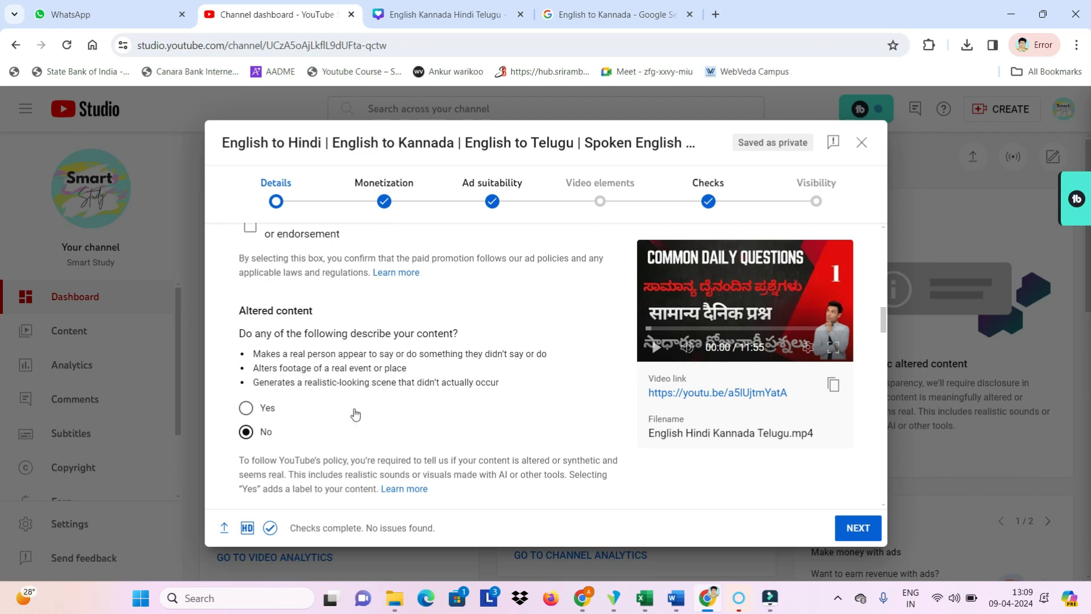
{"action": "scroll", "coordinate": [354, 409], "scroll_direction": "down", "scroll_amount": 2}
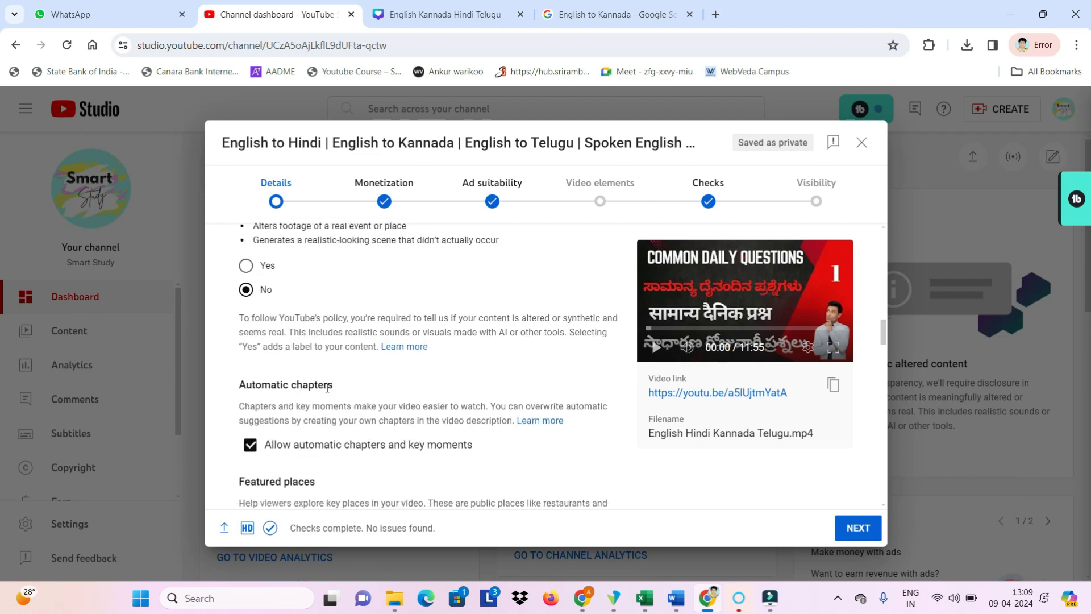
{"action": "scroll", "coordinate": [327, 386], "scroll_direction": "down", "scroll_amount": 2}
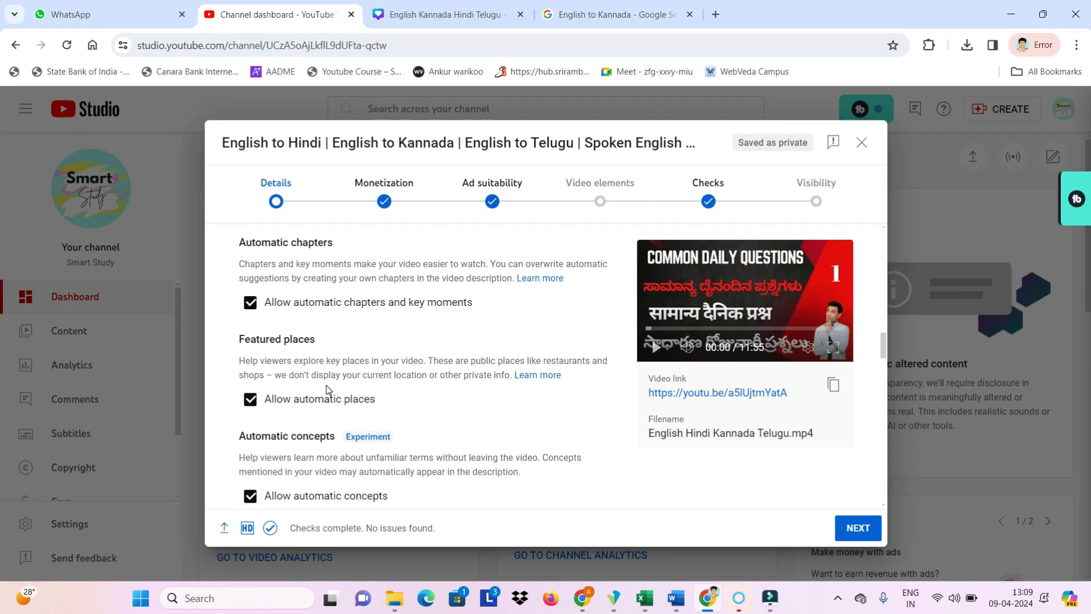
{"action": "scroll", "coordinate": [334, 357], "scroll_direction": "down", "scroll_amount": 3}
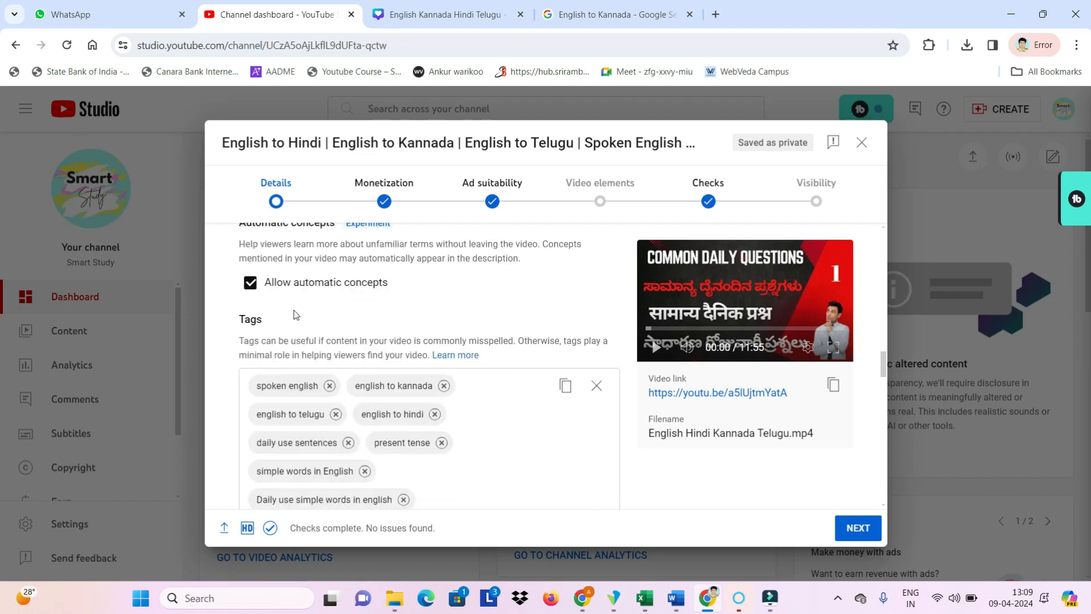
{"action": "scroll", "coordinate": [296, 315], "scroll_direction": "down", "scroll_amount": 2}
{"action": "scroll", "coordinate": [254, 314], "scroll_direction": "up", "scroll_amount": 2}
{"action": "double_click", "coordinate": [244, 319]}
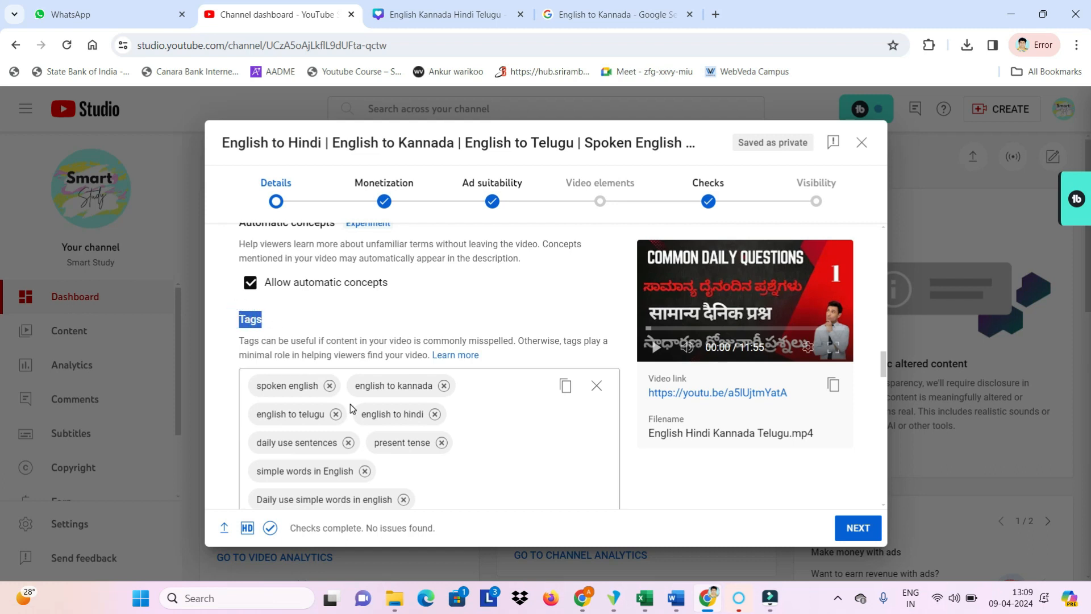
{"action": "scroll", "coordinate": [514, 438], "scroll_direction": "down", "scroll_amount": 1}
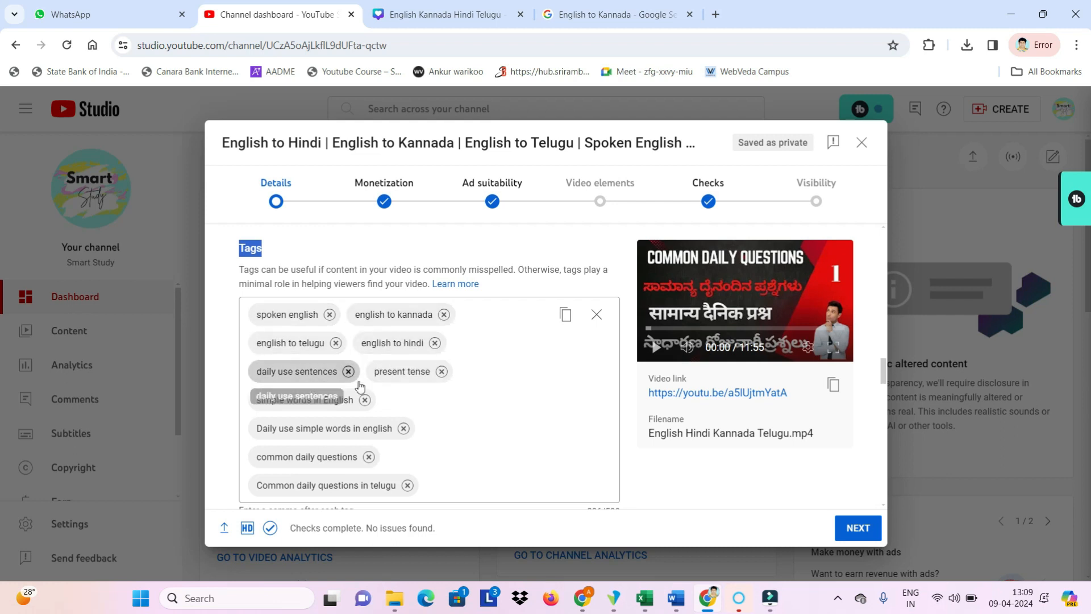
Add the recommended tags "daily use sentences in english", "daily use sentences in classroom for students" and "daily use sentences in english for students"
{"action": "scroll", "coordinate": [565, 394], "scroll_direction": "down", "scroll_amount": 3}
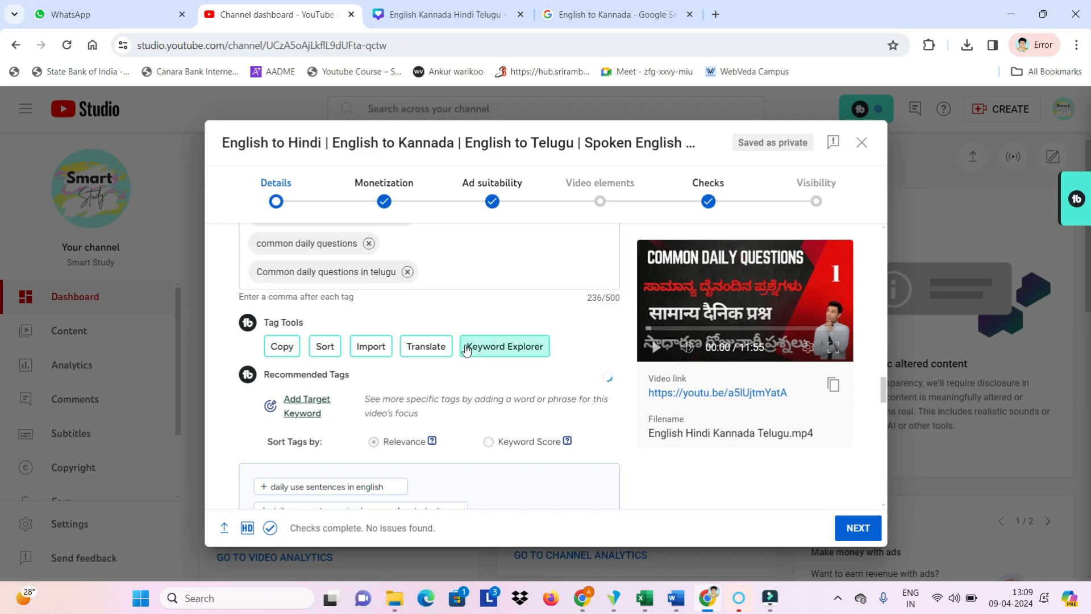
{"action": "scroll", "coordinate": [465, 348], "scroll_direction": "down", "scroll_amount": 8}
{"action": "scroll", "coordinate": [465, 347], "scroll_direction": "up", "scroll_amount": 5}
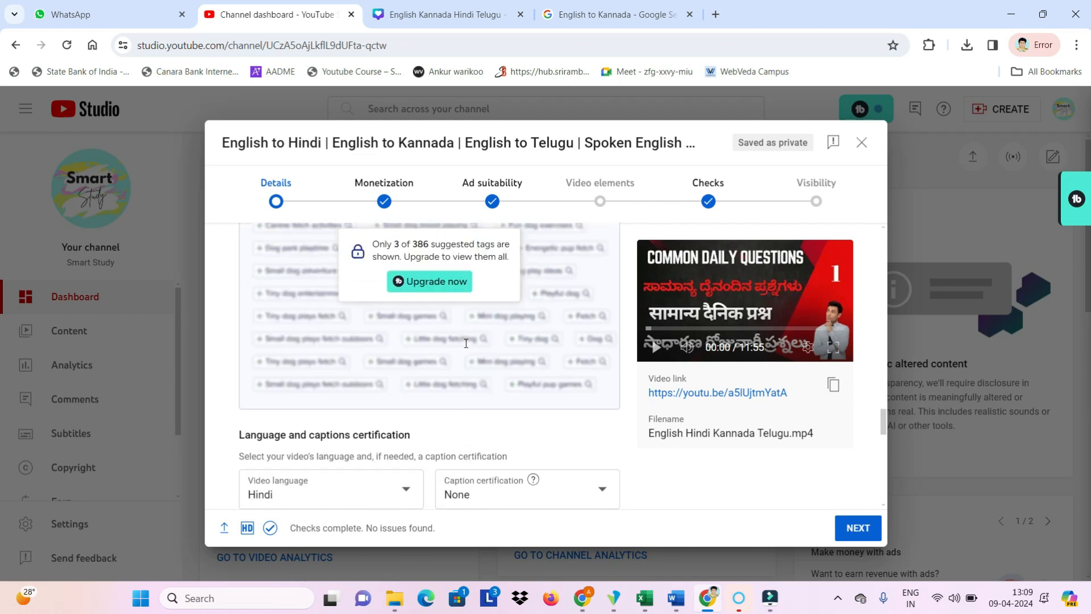
{"action": "scroll", "coordinate": [465, 343], "scroll_direction": "up", "scroll_amount": 3}
{"action": "scroll", "coordinate": [465, 342], "scroll_direction": "down", "scroll_amount": 1}
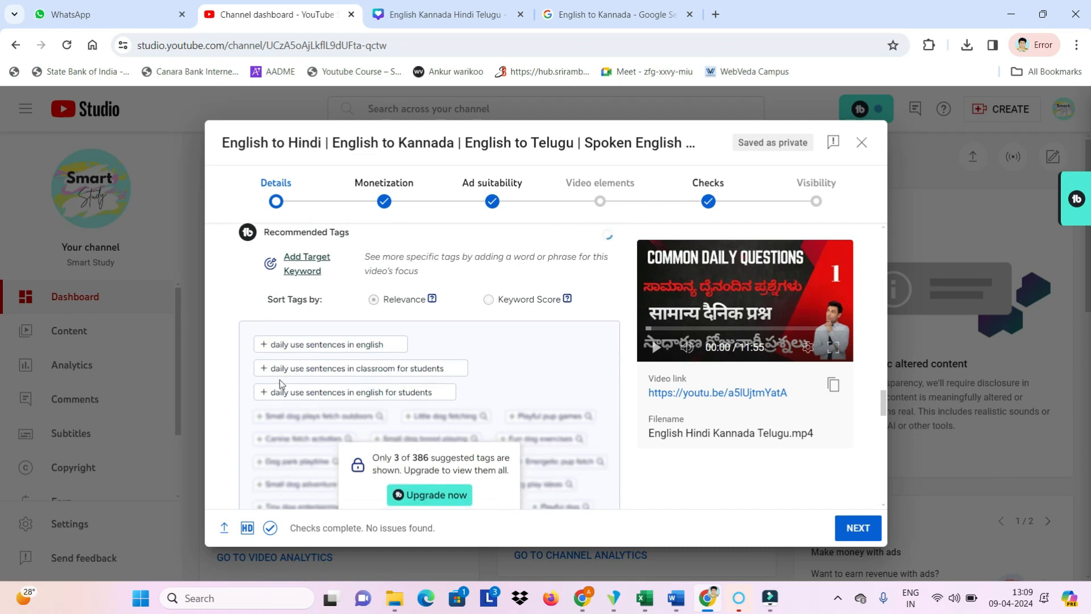
{"action": "left_click", "coordinate": [265, 347]}
{"action": "scroll", "coordinate": [282, 387], "scroll_direction": "up", "scroll_amount": 2}
{"action": "scroll", "coordinate": [282, 389], "scroll_direction": "down", "scroll_amount": 5}
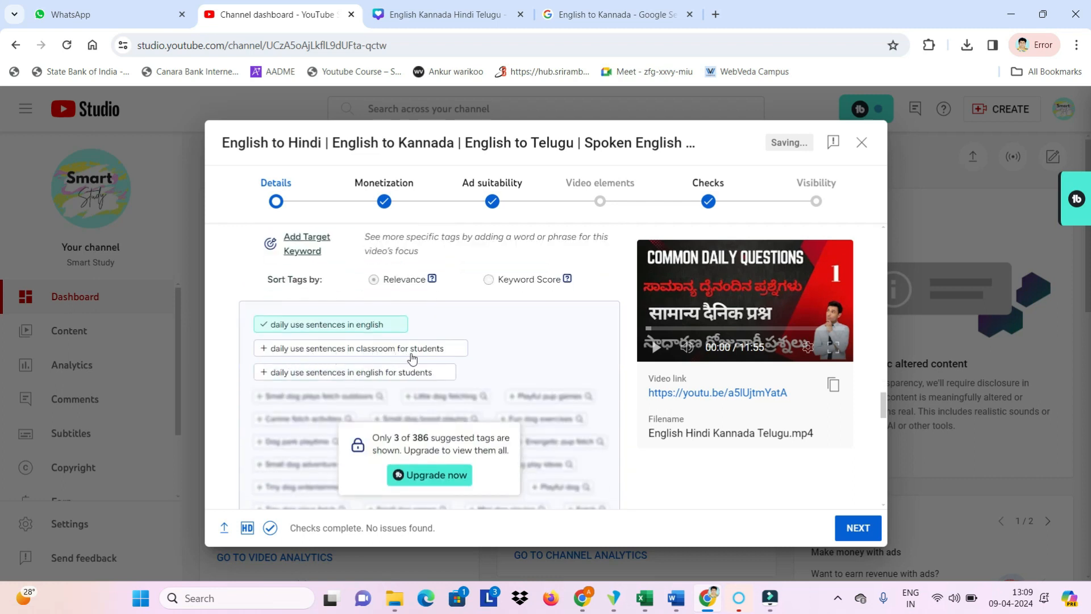
{"action": "left_click", "coordinate": [264, 348]}
{"action": "scroll", "coordinate": [267, 400], "scroll_direction": "down", "scroll_amount": 5}
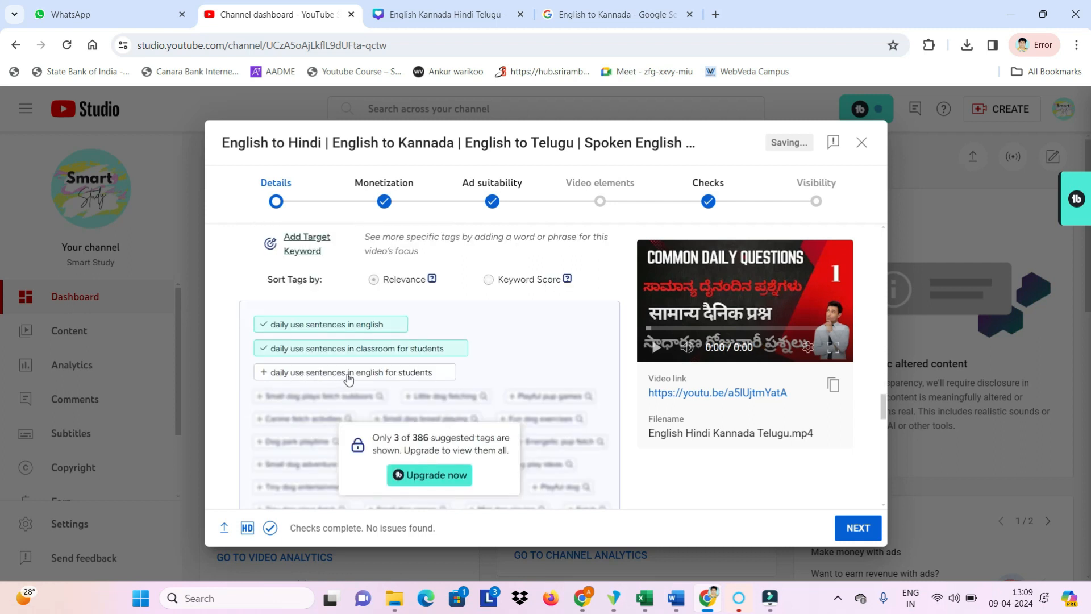
{"action": "left_click", "coordinate": [264, 373]}
Proceed from the video details to the monetization stage and keep monetization set to On
{"action": "scroll", "coordinate": [397, 369], "scroll_direction": "down", "scroll_amount": 10}
{"action": "scroll", "coordinate": [397, 373], "scroll_direction": "down", "scroll_amount": 7}
{"action": "scroll", "coordinate": [396, 373], "scroll_direction": "up", "scroll_amount": 5}
{"action": "scroll", "coordinate": [397, 375], "scroll_direction": "down", "scroll_amount": 6}
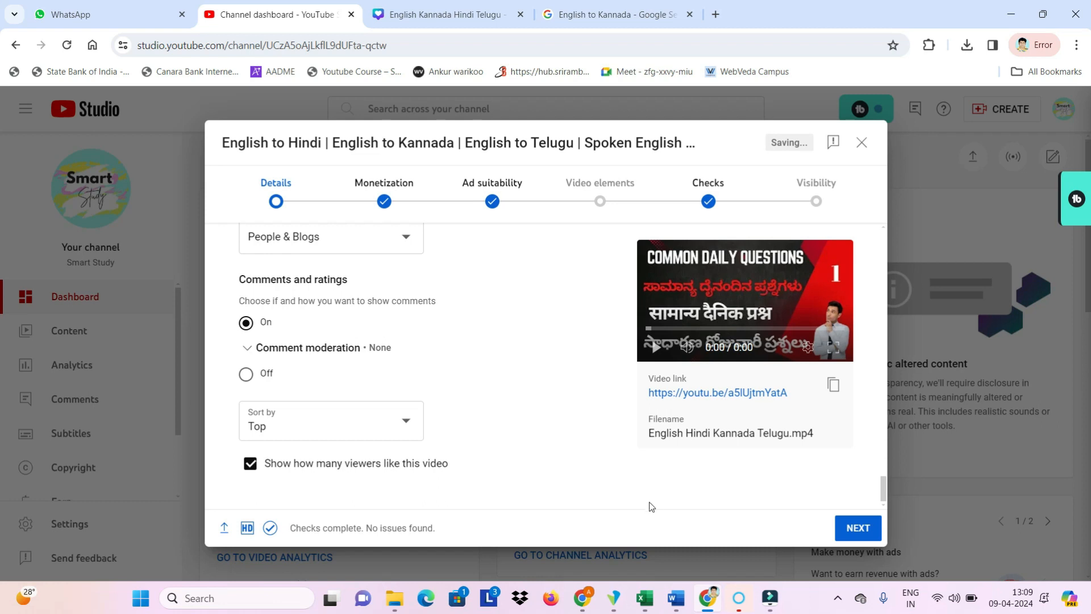
{"action": "left_click", "coordinate": [858, 528]}
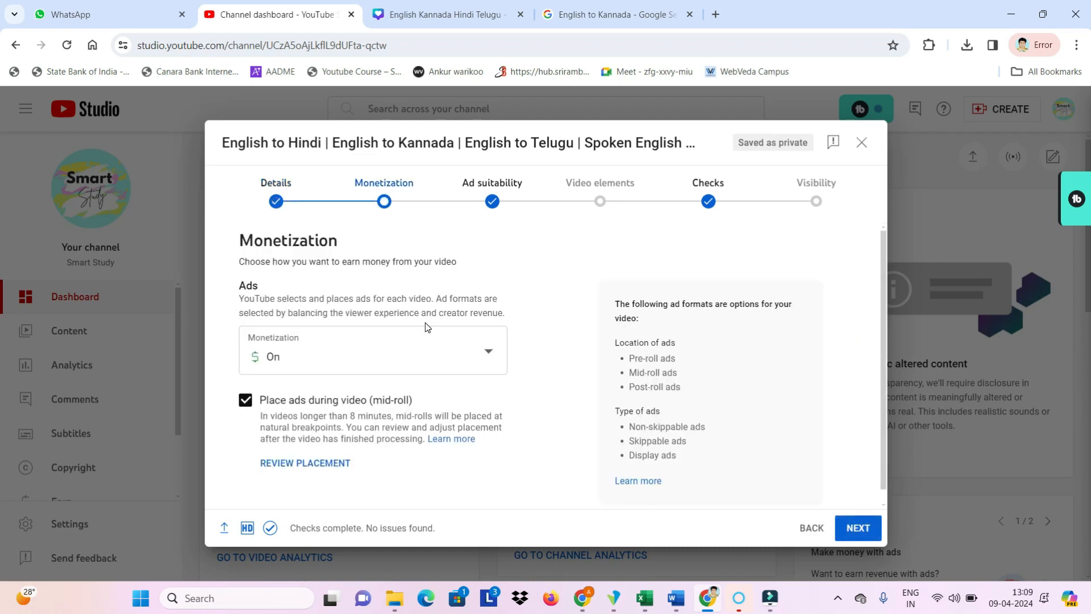
{"action": "left_click", "coordinate": [488, 353]}
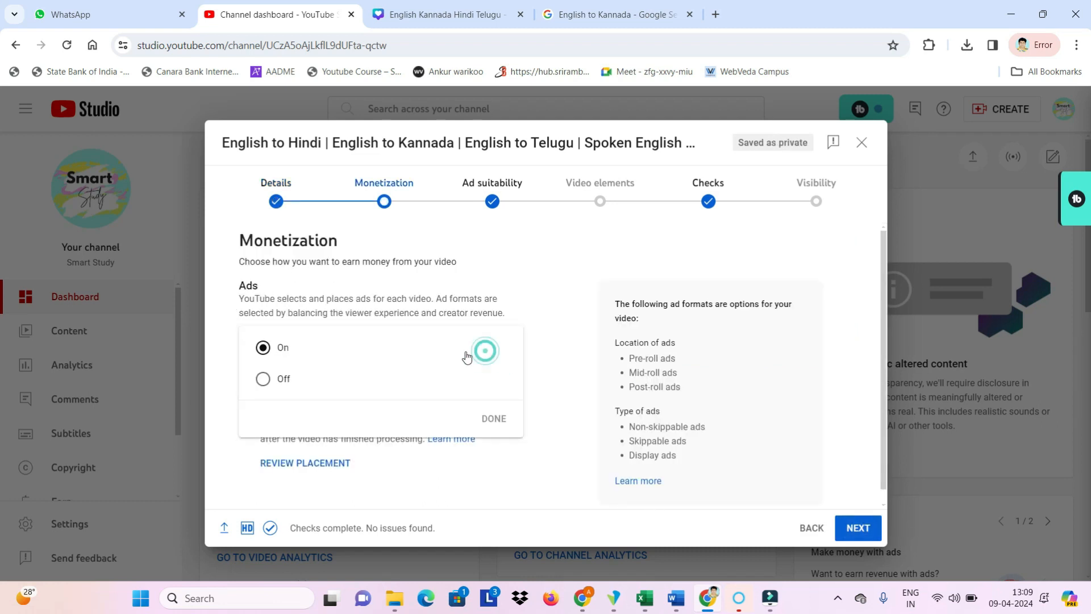
{"action": "left_click", "coordinate": [263, 348]}
{"action": "left_click", "coordinate": [541, 416]}
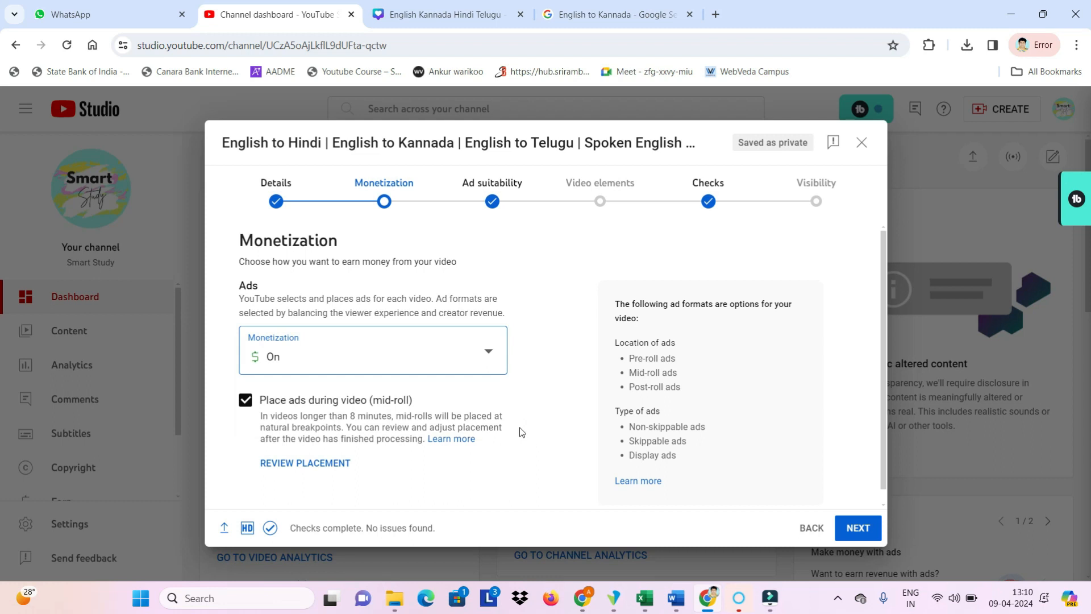
{"action": "scroll", "coordinate": [514, 432], "scroll_direction": "down", "scroll_amount": 1}
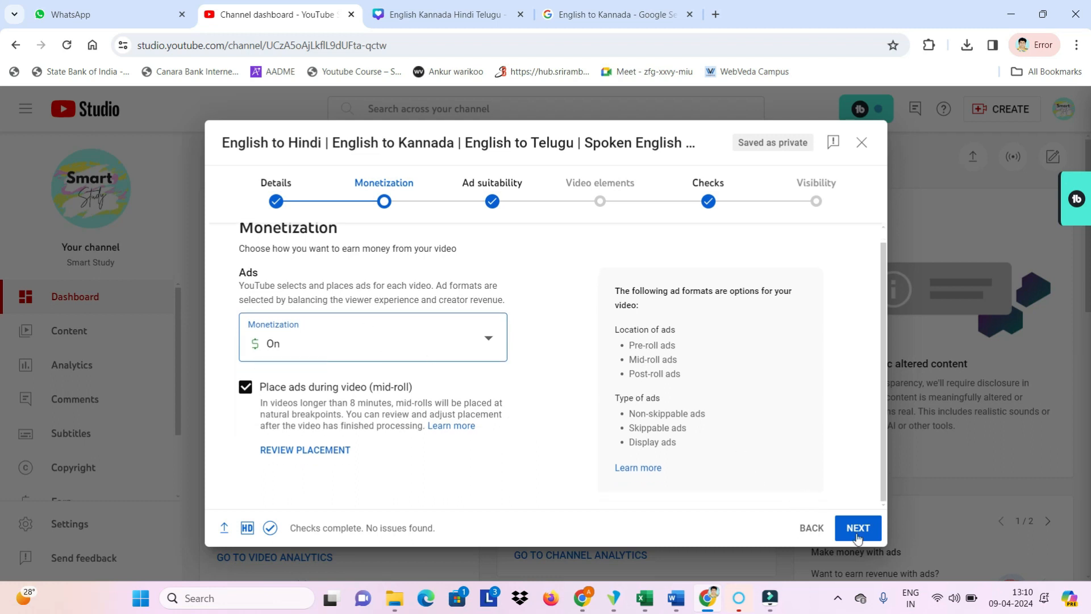
Continue to the ad suitability stage and review the questionnaire's content categories, "None of the above" answer and overall rating
{"action": "left_click", "coordinate": [872, 529]}
{"action": "scroll", "coordinate": [309, 357], "scroll_direction": "down", "scroll_amount": 2}
{"action": "scroll", "coordinate": [332, 362], "scroll_direction": "up", "scroll_amount": 2}
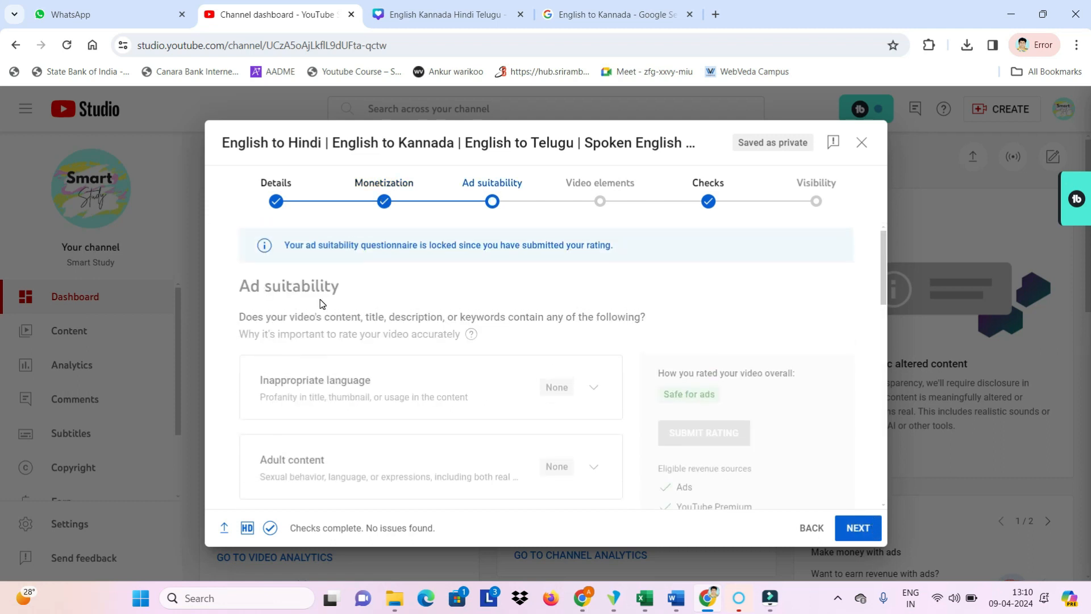
{"action": "scroll", "coordinate": [322, 305], "scroll_direction": "down", "scroll_amount": 6}
{"action": "scroll", "coordinate": [320, 305], "scroll_direction": "down", "scroll_amount": 7}
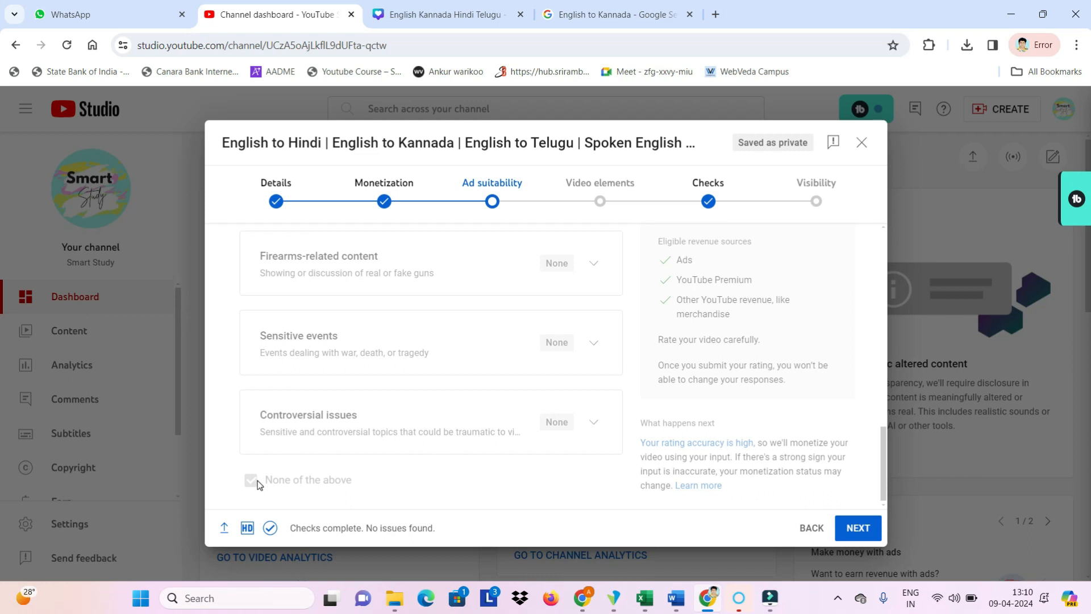
{"action": "left_click", "coordinate": [257, 482]}
{"action": "scroll", "coordinate": [322, 422], "scroll_direction": "up", "scroll_amount": 5}
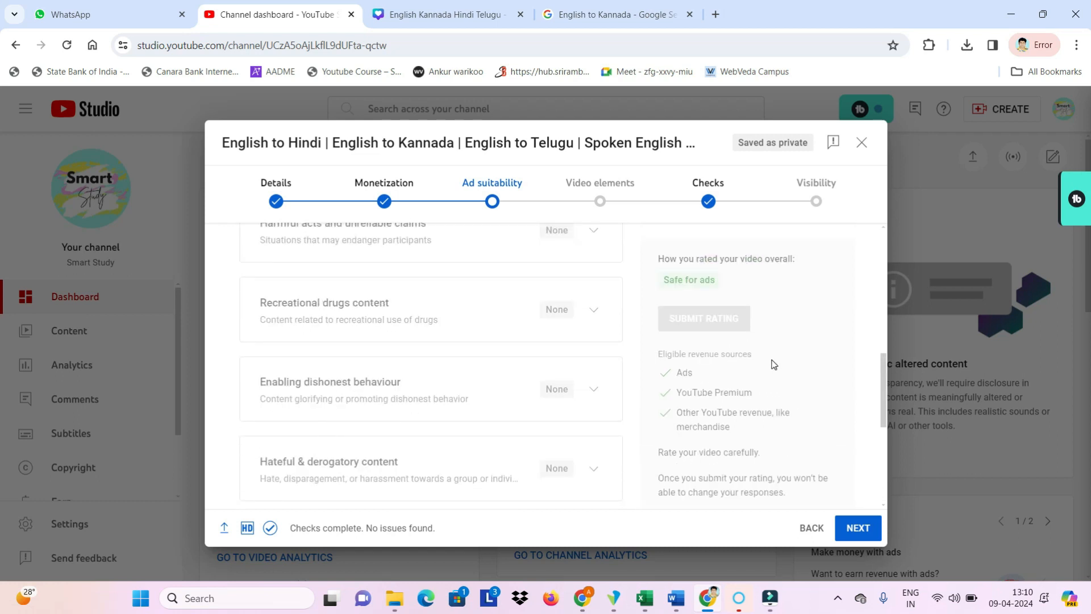
{"action": "left_click", "coordinate": [717, 323]}
Advance to the video elements stage and open the end screen editor for the video
{"action": "left_click", "coordinate": [857, 528]}
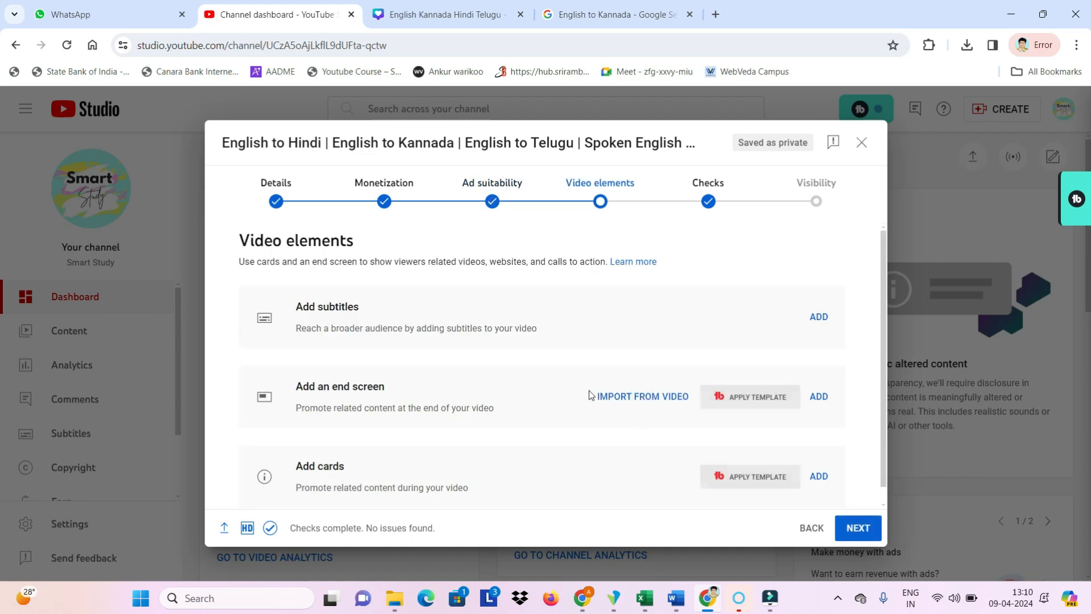
{"action": "scroll", "coordinate": [398, 377], "scroll_direction": "down", "scroll_amount": 1}
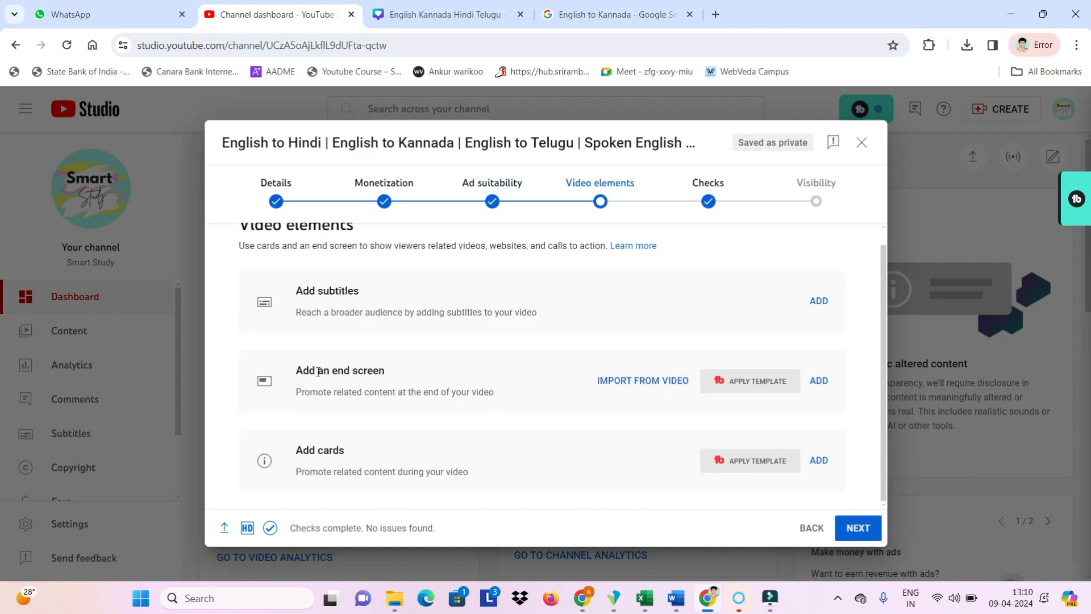
{"action": "left_click", "coordinate": [825, 384]}
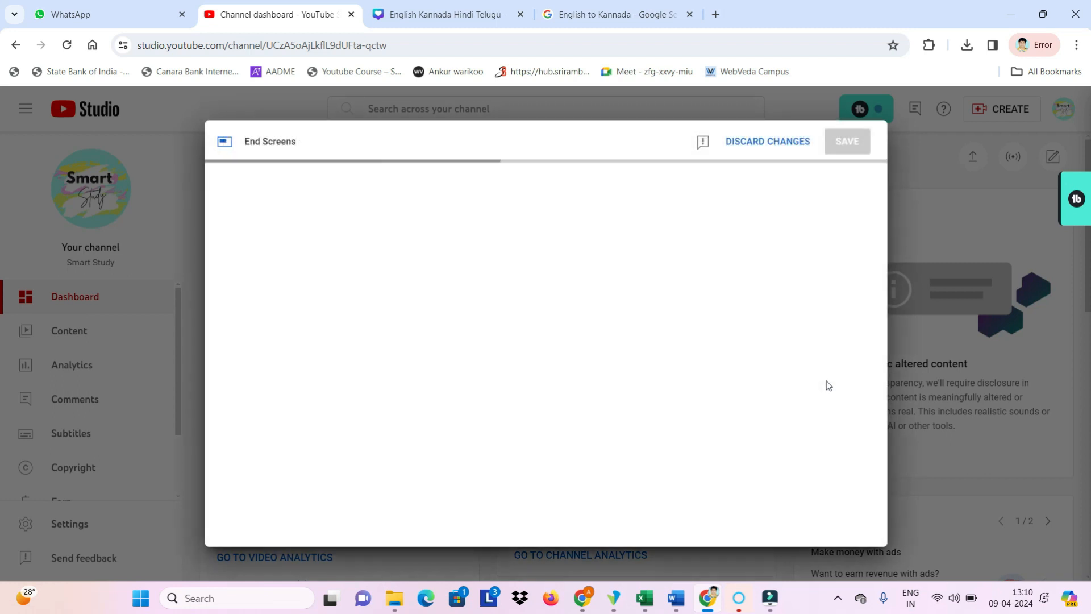
Apply the end screen layout with one video, one playlist and one subscribe element
{"action": "scroll", "coordinate": [423, 318], "scroll_direction": "down", "scroll_amount": 6}
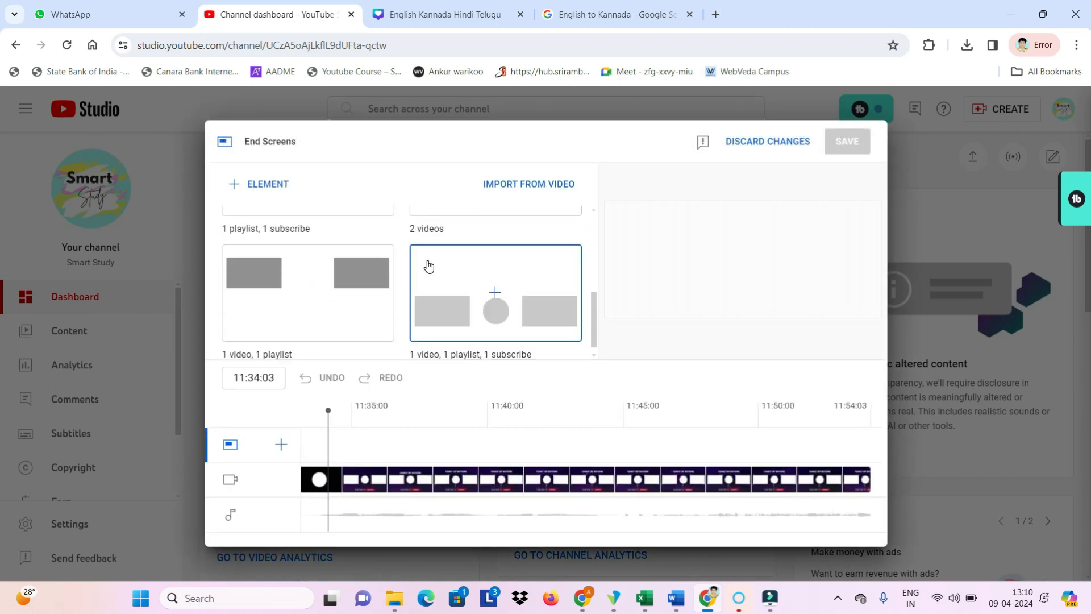
{"action": "left_click", "coordinate": [500, 295]}
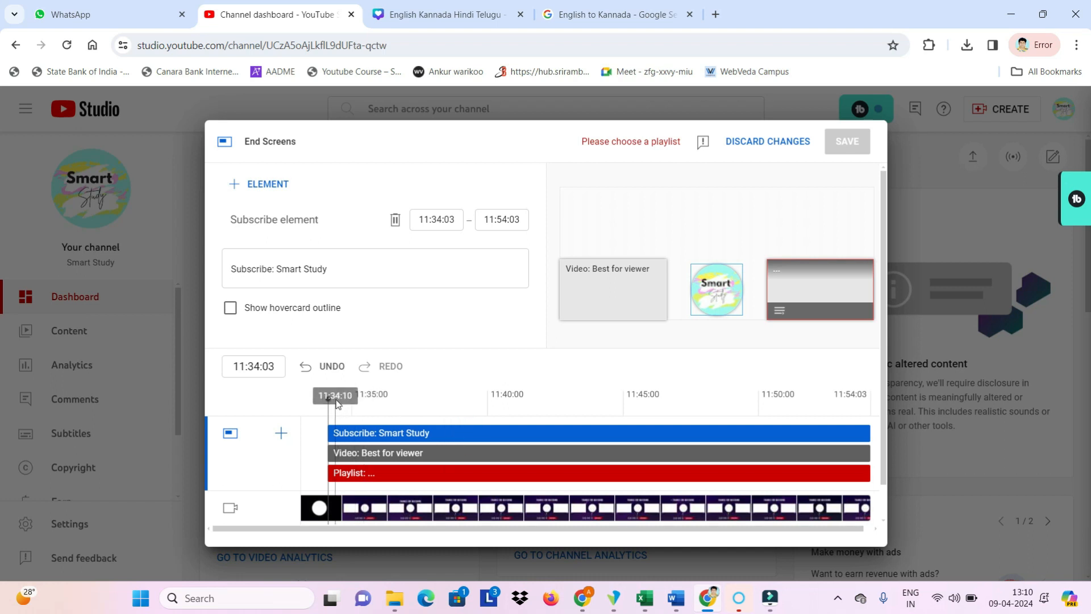
{"action": "left_click_drag", "start_coordinate": [327, 397], "coordinate": [430, 416]}
{"action": "left_click", "coordinate": [446, 398]}
{"action": "left_click", "coordinate": [807, 295]}
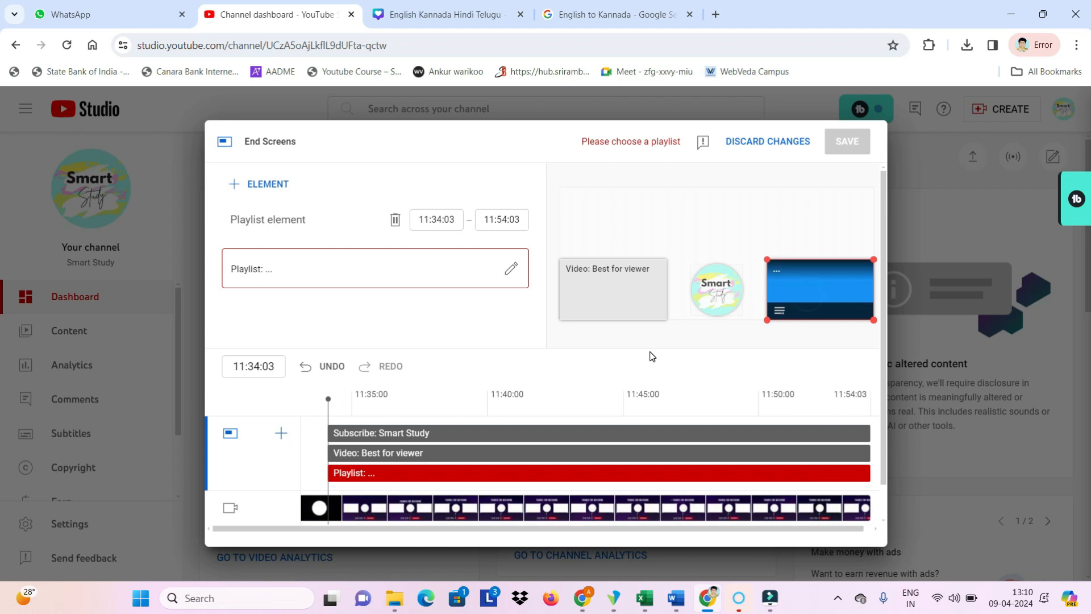
Set the end screen's video element to the specific video "Rajasthan state Council of Ministers | Rajasthan Council of Ministers #rajasthan"
{"action": "left_click", "coordinate": [640, 279]}
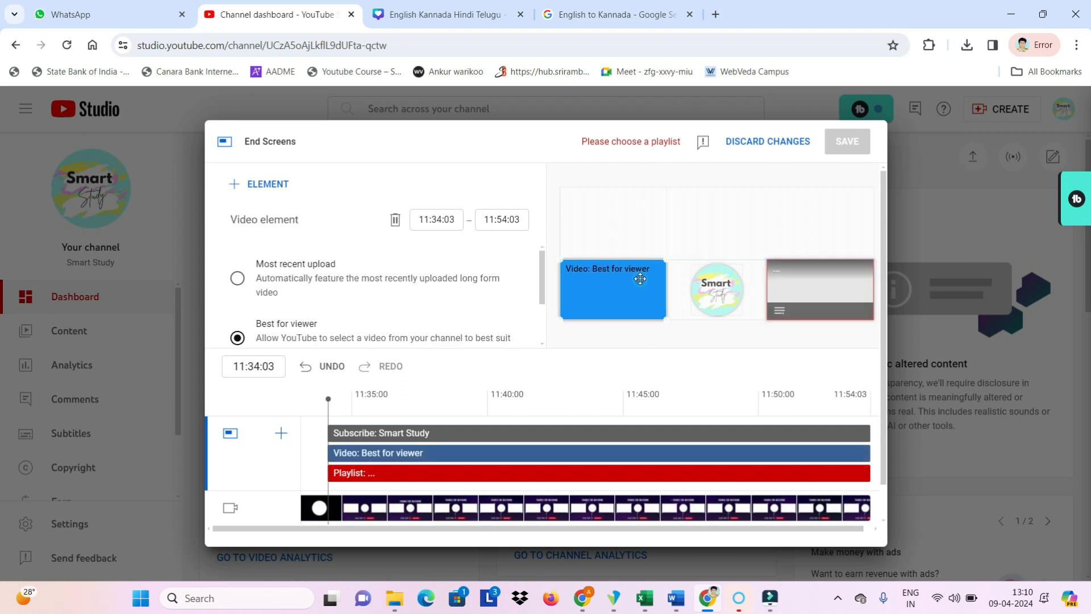
{"action": "scroll", "coordinate": [489, 271], "scroll_direction": "down", "scroll_amount": 3}
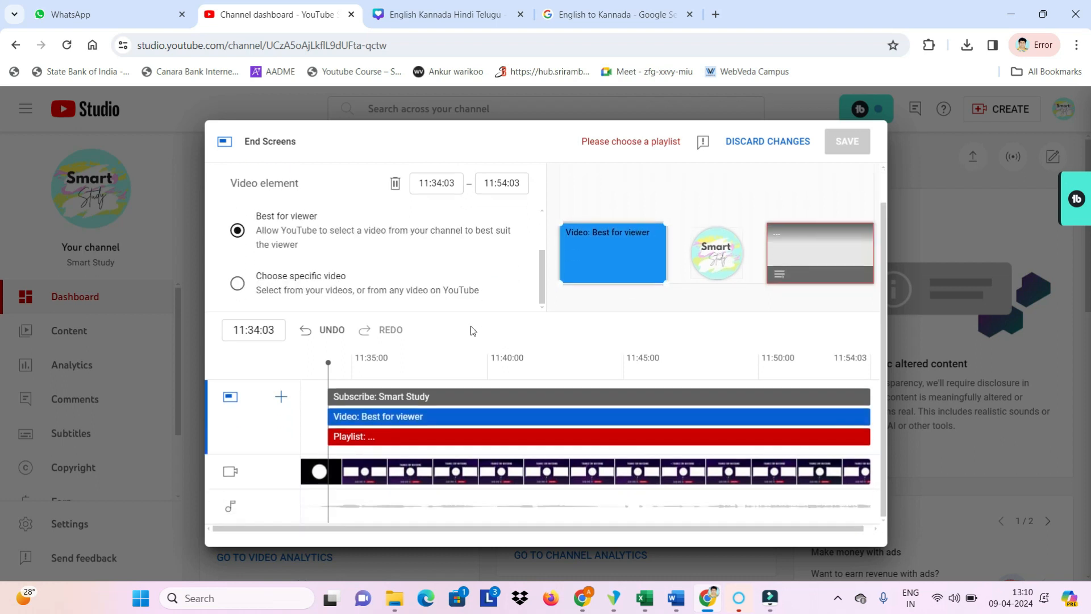
{"action": "left_click", "coordinate": [323, 277]}
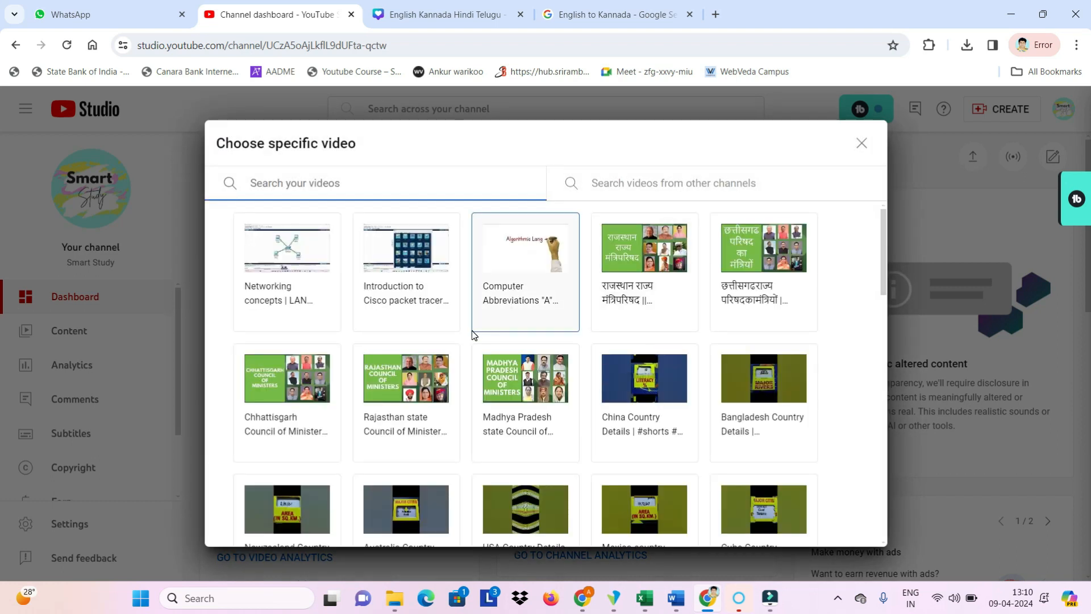
{"action": "left_click", "coordinate": [396, 389]}
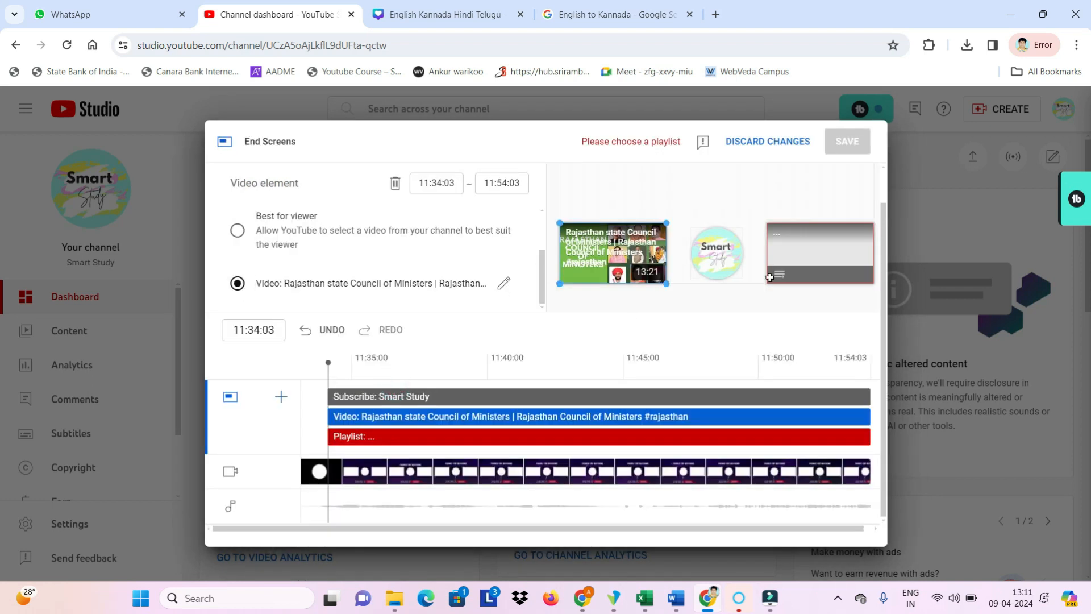
Set the end screen's playlist element to "General Knowledge For All Competitive Examinations"
{"action": "left_click", "coordinate": [840, 252]}
{"action": "left_click", "coordinate": [518, 236]}
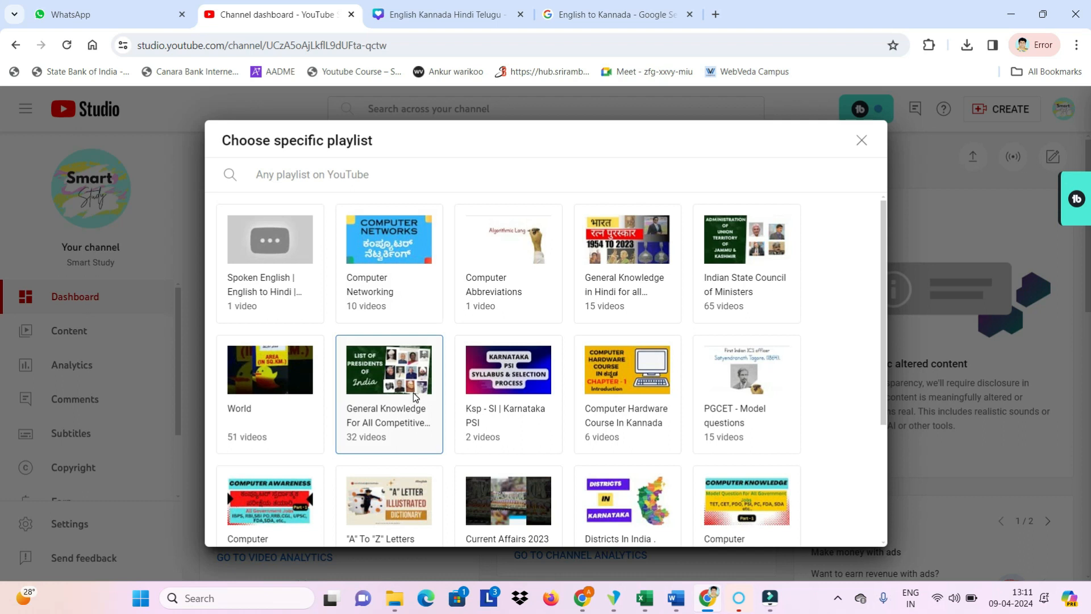
{"action": "left_click", "coordinate": [401, 380]}
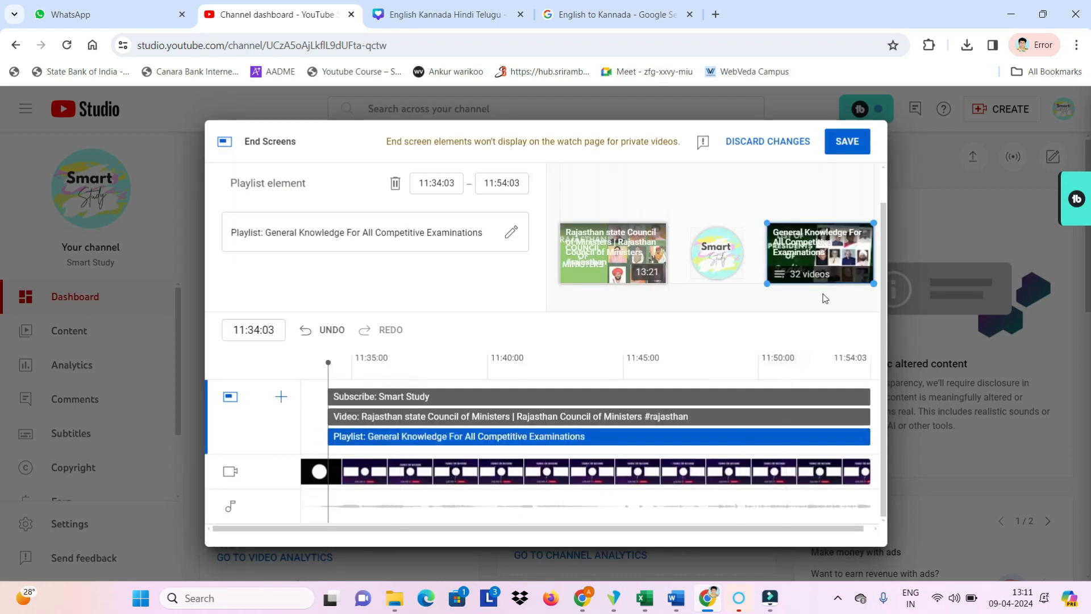
Move the playlist, video and subscribe elements upward on the end screen so they sit in one row
{"action": "left_click_drag", "start_coordinate": [835, 267], "coordinate": [832, 252]}
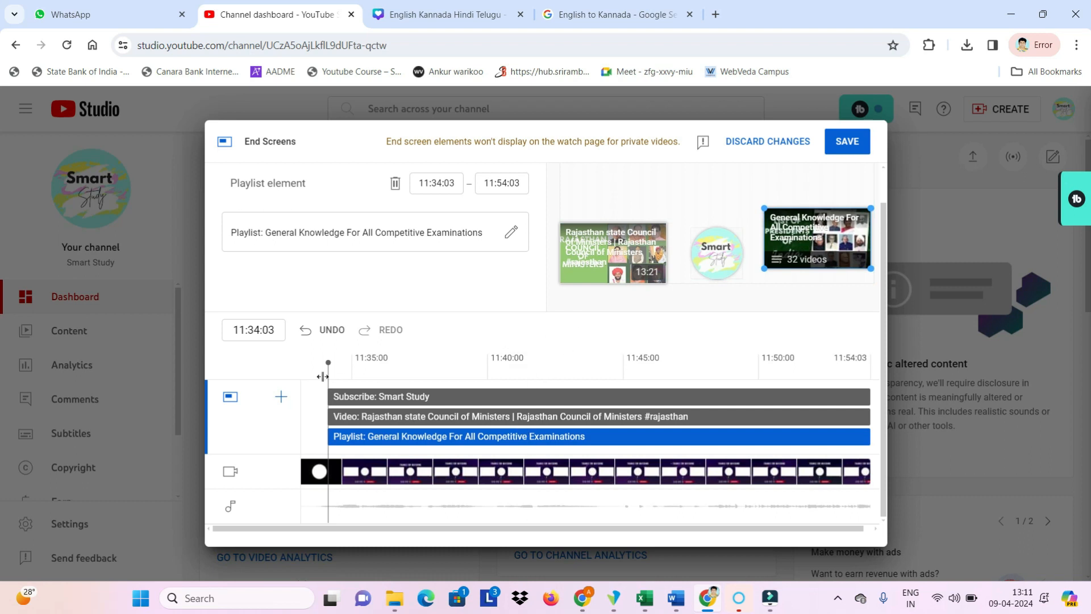
{"action": "left_click_drag", "start_coordinate": [327, 362], "coordinate": [397, 363]}
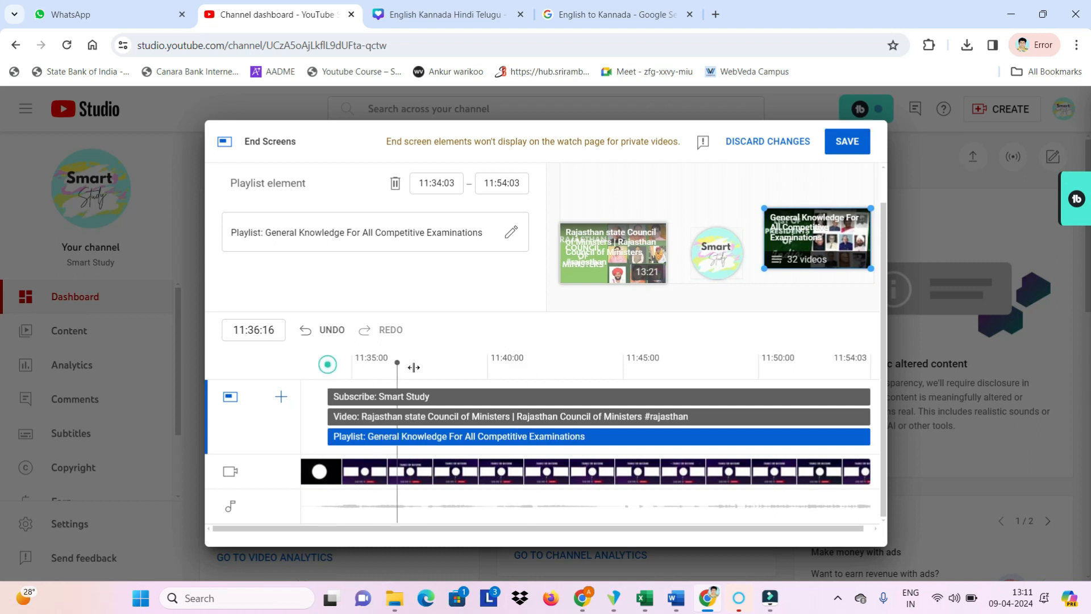
{"action": "left_click", "coordinate": [479, 416]}
{"action": "left_click_drag", "start_coordinate": [600, 248], "coordinate": [605, 218]}
{"action": "left_click_drag", "start_coordinate": [713, 256], "coordinate": [714, 226]}
{"action": "left_click_drag", "start_coordinate": [813, 238], "coordinate": [813, 225]}
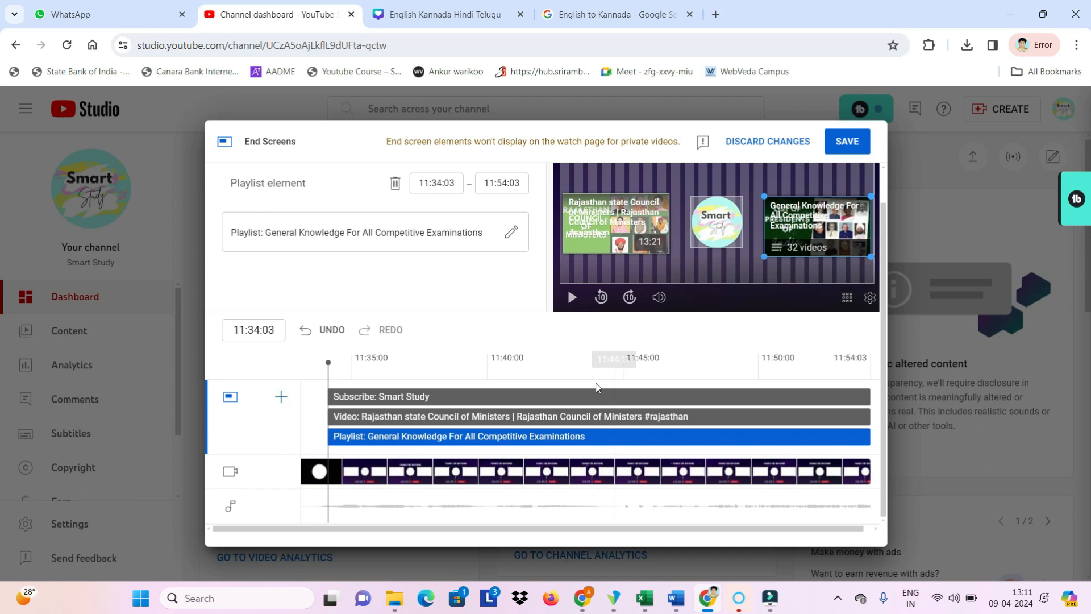
Preview the end screen and nudge the video, subscribe and playlist elements to fit the frames in the closing footage
{"action": "left_click", "coordinate": [572, 296]}
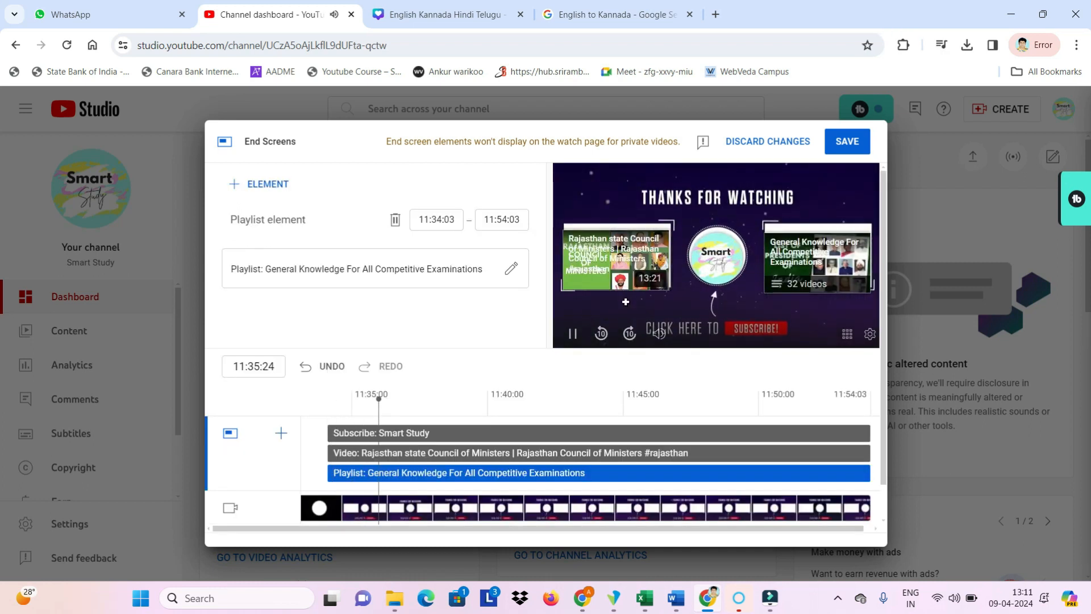
{"action": "left_click", "coordinate": [574, 333]}
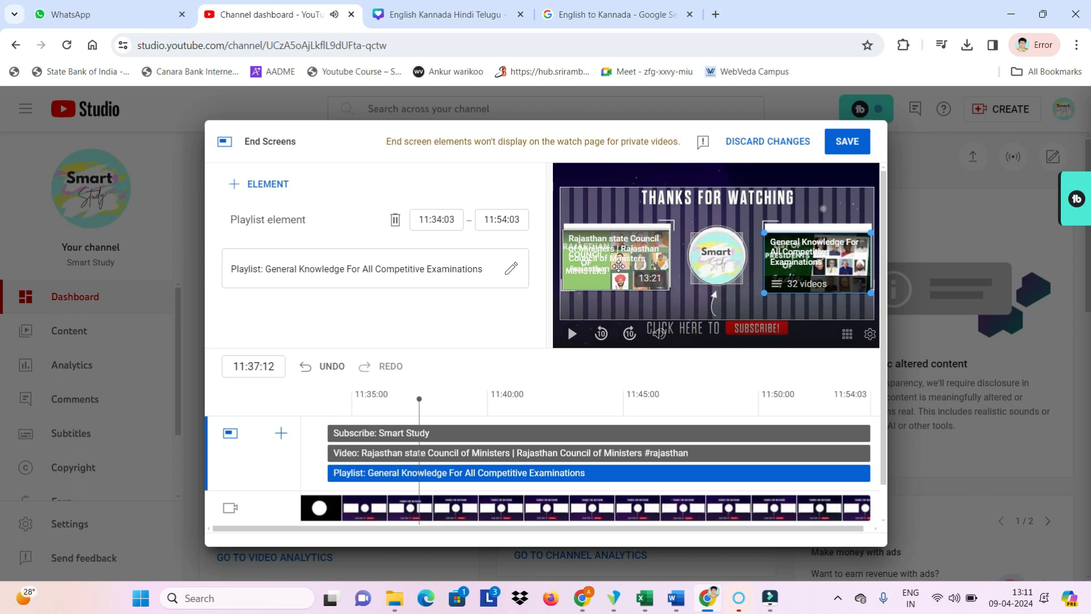
{"action": "left_click", "coordinate": [623, 259]}
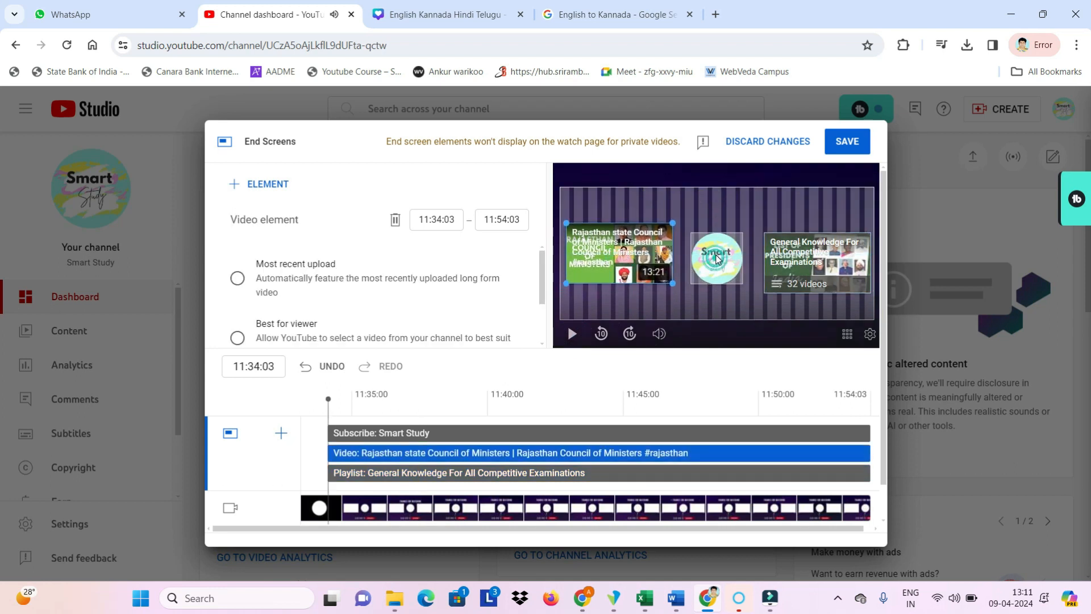
{"action": "left_click_drag", "start_coordinate": [714, 262], "coordinate": [716, 274]}
{"action": "left_click_drag", "start_coordinate": [801, 268], "coordinate": [800, 259]}
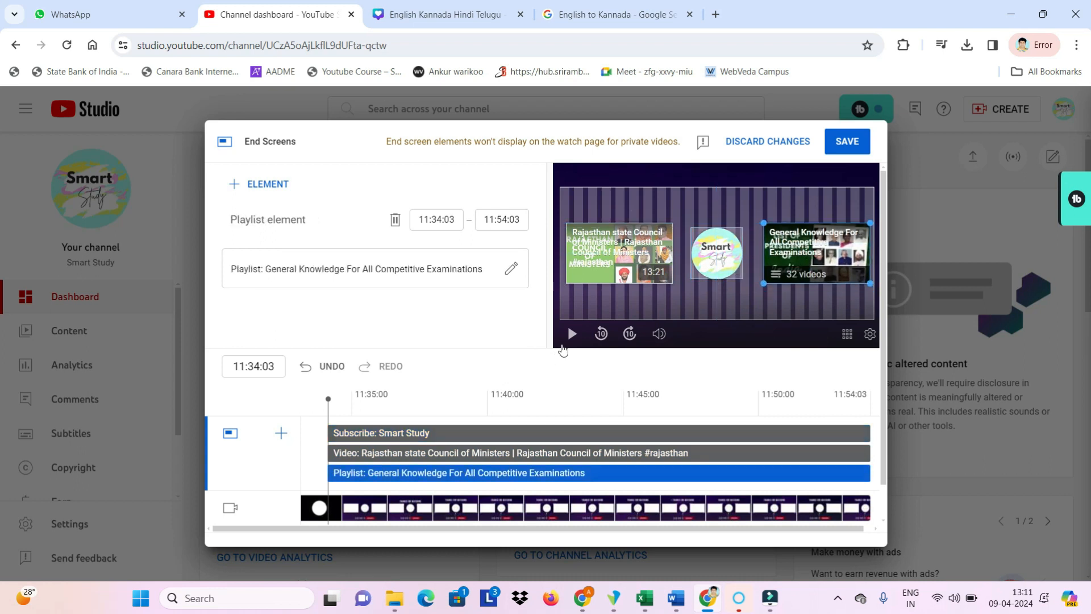
Play the end screen briefly to check the element placement and save the end screen
{"action": "left_click", "coordinate": [570, 336]}
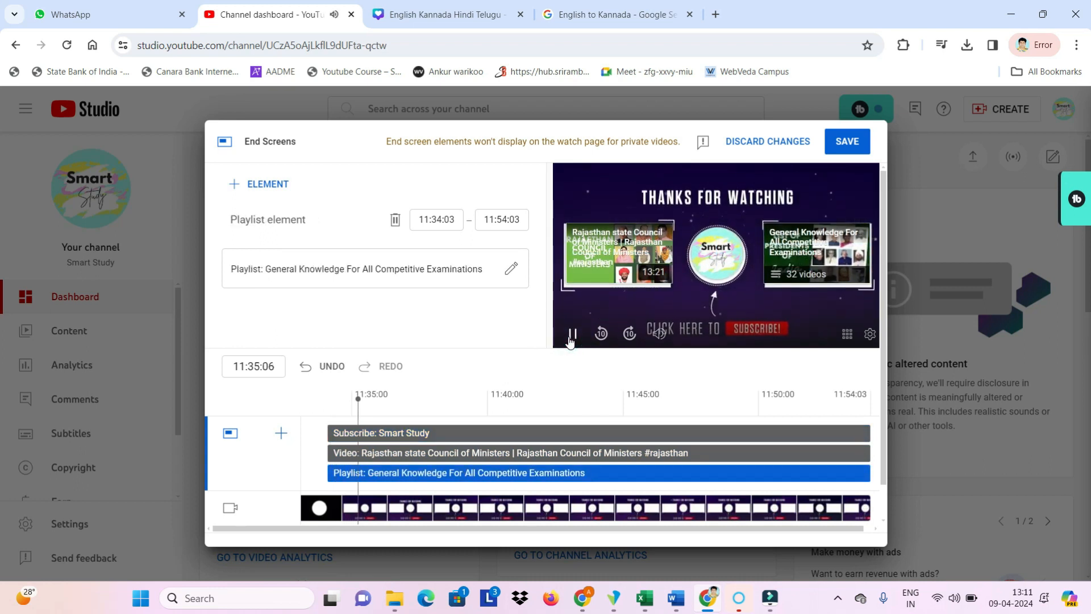
{"action": "left_click", "coordinate": [571, 337]}
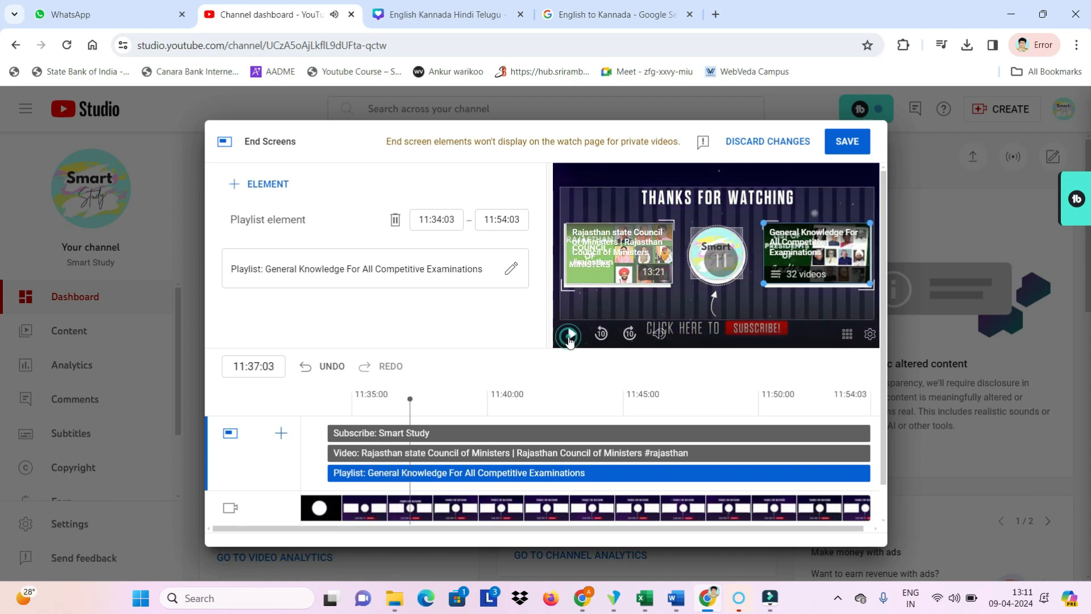
{"action": "left_click", "coordinate": [846, 142]}
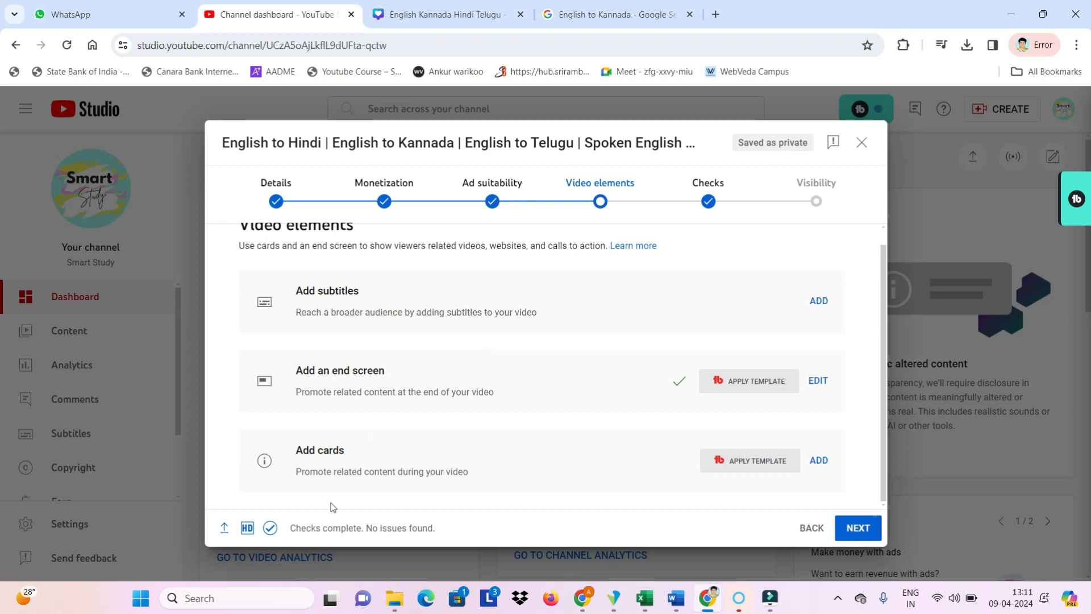
Add a playlist card for "Indian State Council of Ministers" at 08:36:12 in the video and save the cards
{"action": "left_click", "coordinate": [820, 461]}
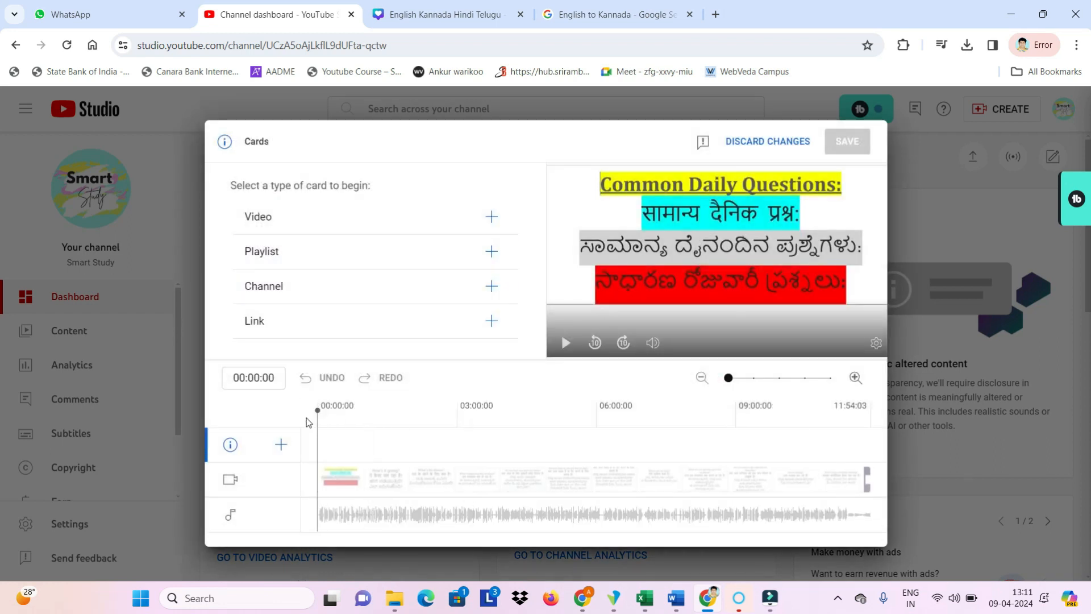
{"action": "left_click_drag", "start_coordinate": [318, 410], "coordinate": [718, 424]}
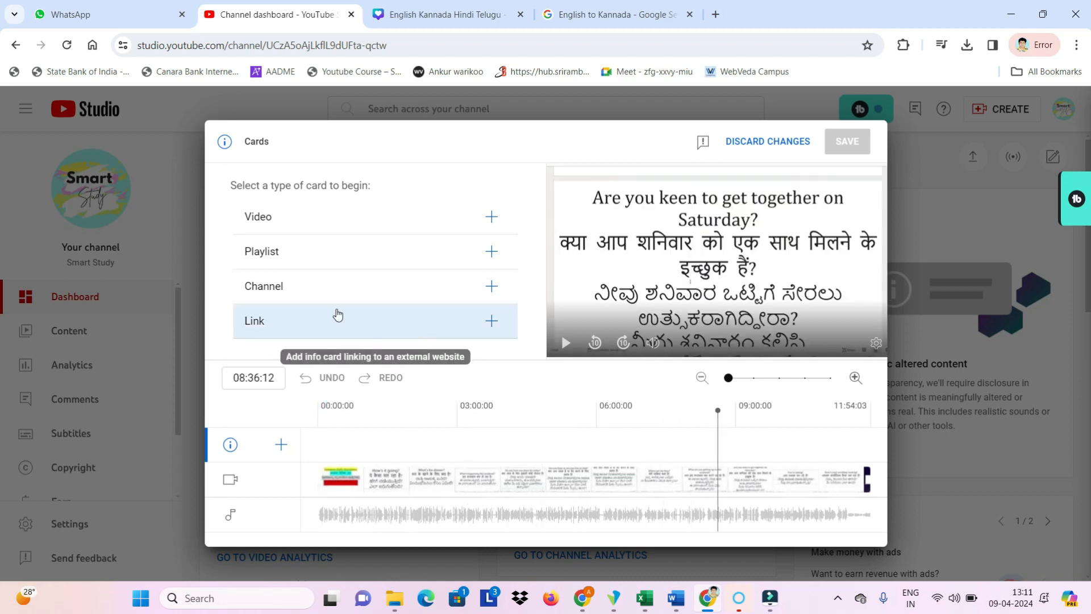
{"action": "left_click", "coordinate": [492, 253]}
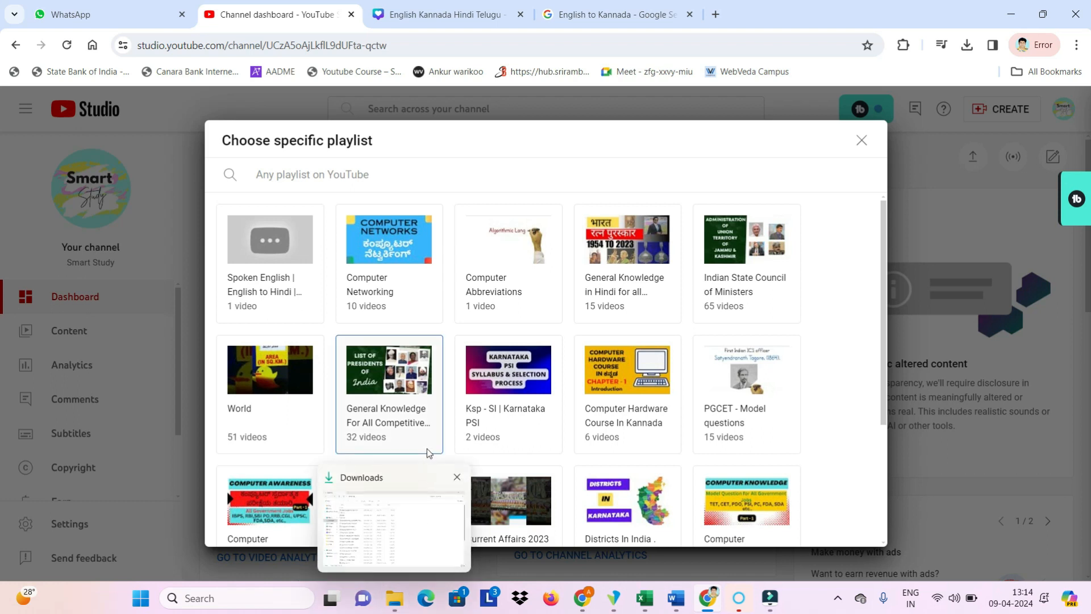
{"action": "left_click", "coordinate": [756, 249]}
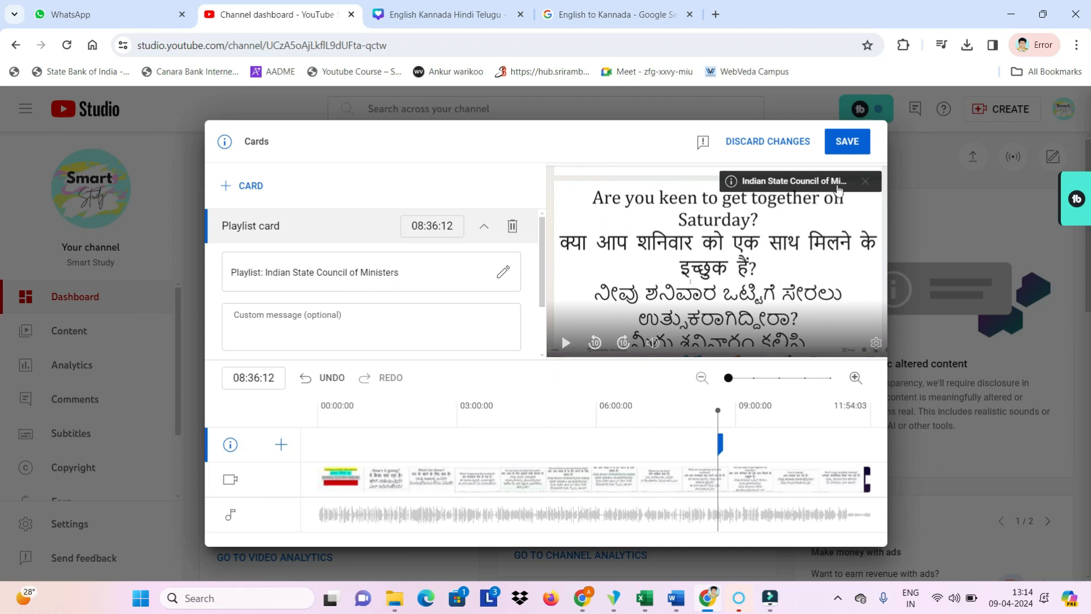
{"action": "left_click", "coordinate": [850, 146]}
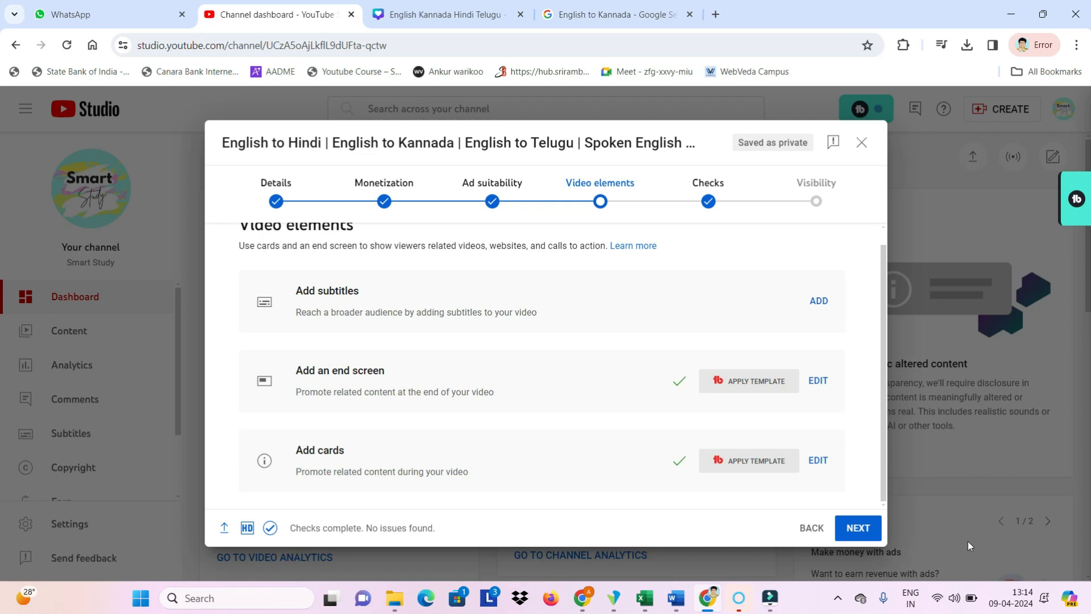
Continue to the checks stage, review the copyright check and proceed to the visibility stage
{"action": "left_click", "coordinate": [861, 529]}
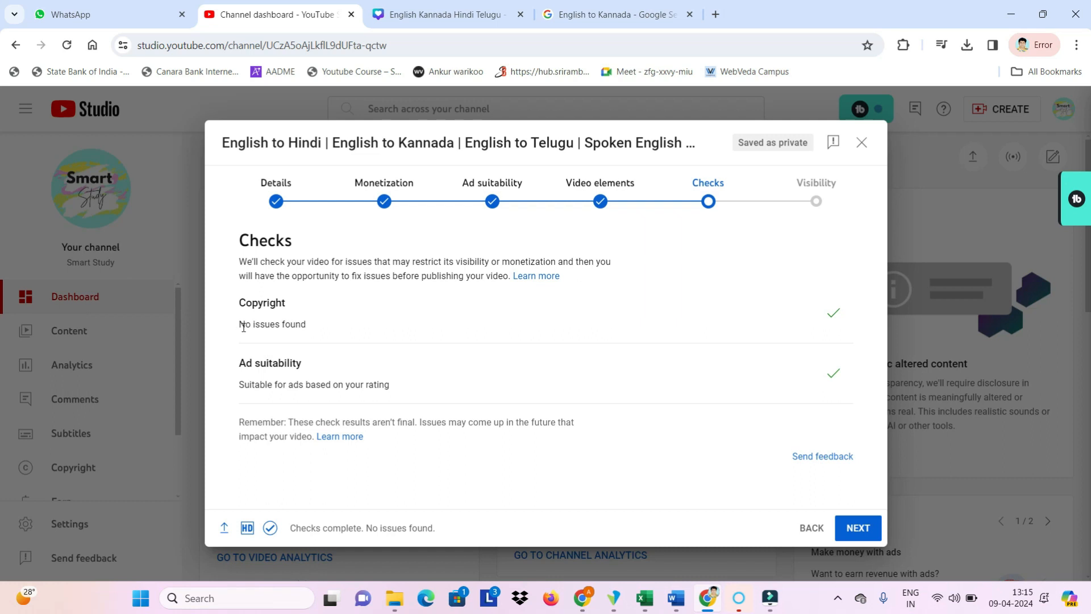
{"action": "left_click_drag", "start_coordinate": [244, 327], "coordinate": [315, 335]}
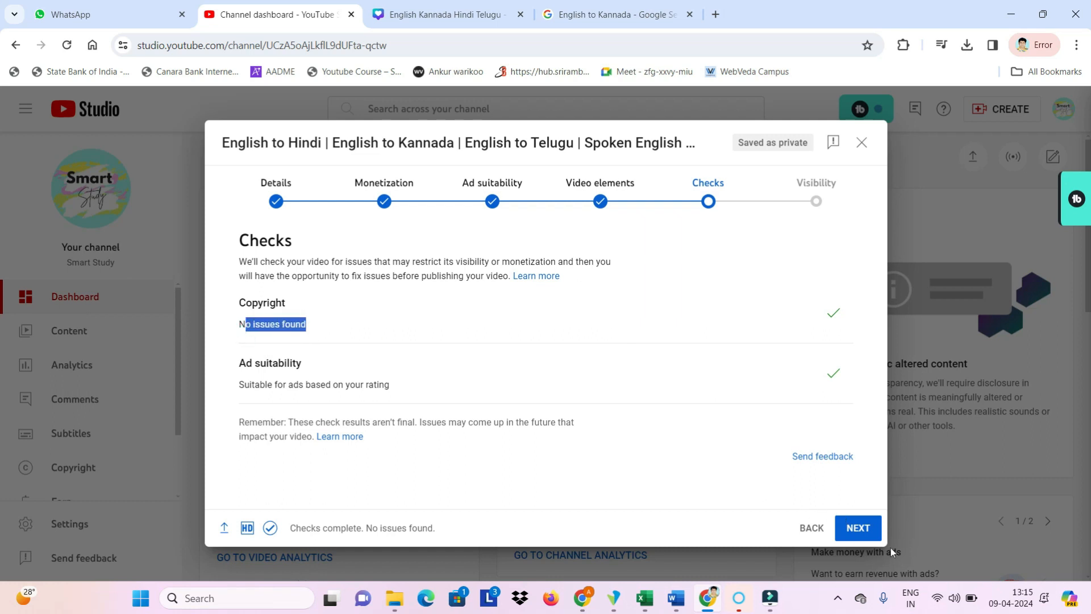
{"action": "left_click", "coordinate": [859, 527]}
Choose scheduled publishing for the video and set the date to Apr 9, 2024
{"action": "scroll", "coordinate": [498, 357], "scroll_direction": "down", "scroll_amount": 2}
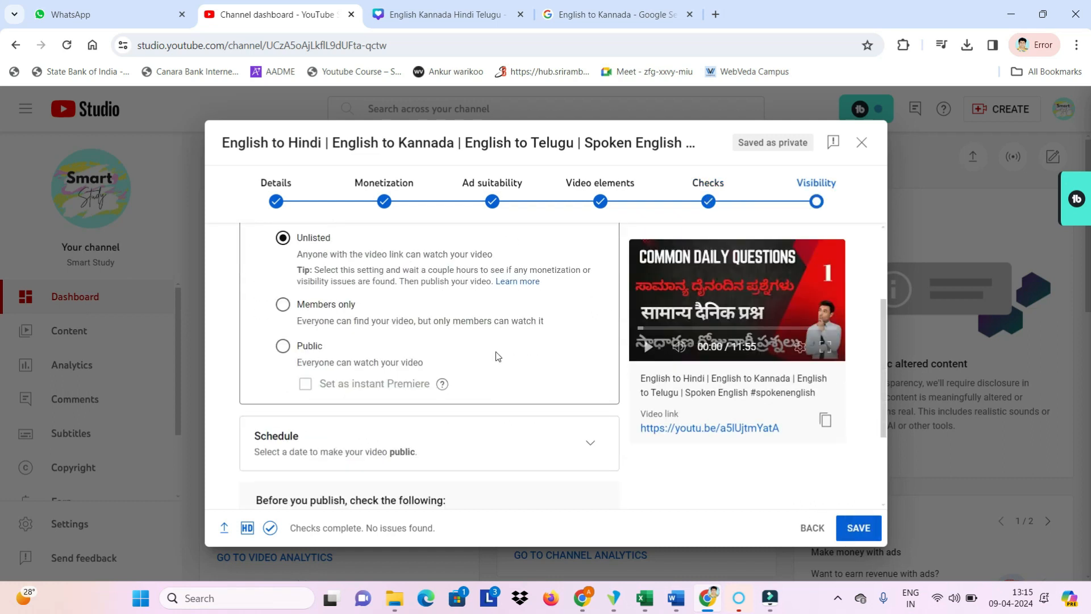
{"action": "scroll", "coordinate": [499, 356], "scroll_direction": "down", "scroll_amount": 1}
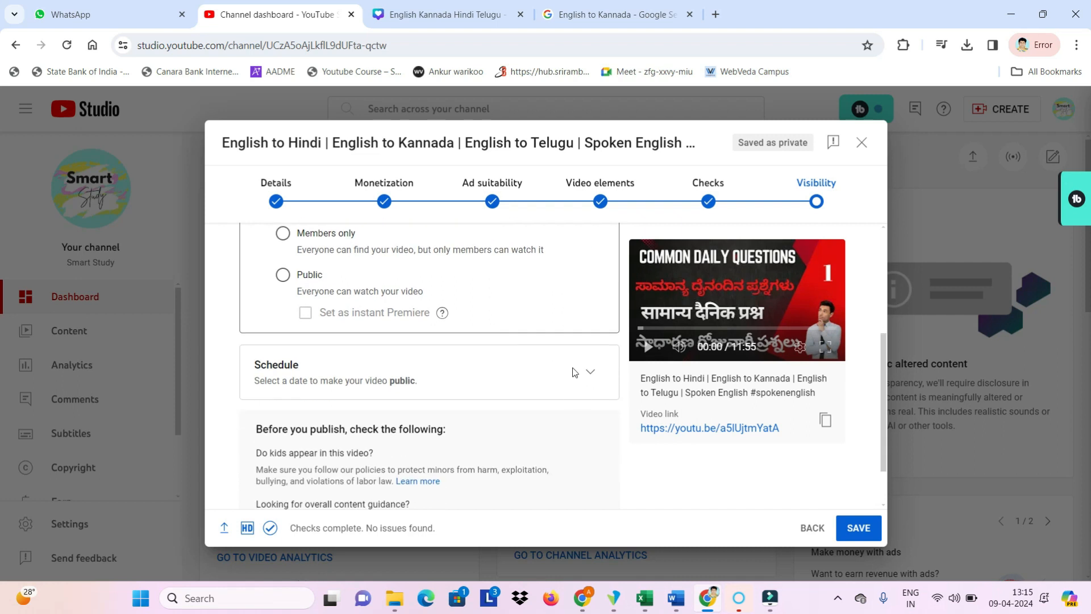
{"action": "left_click", "coordinate": [594, 375]}
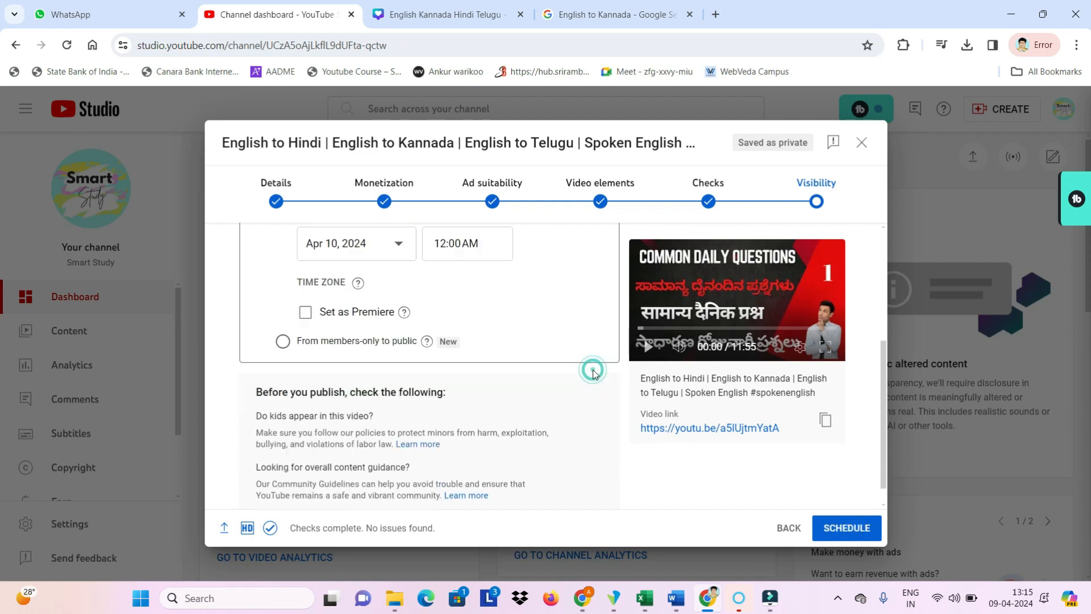
{"action": "left_click", "coordinate": [398, 245]}
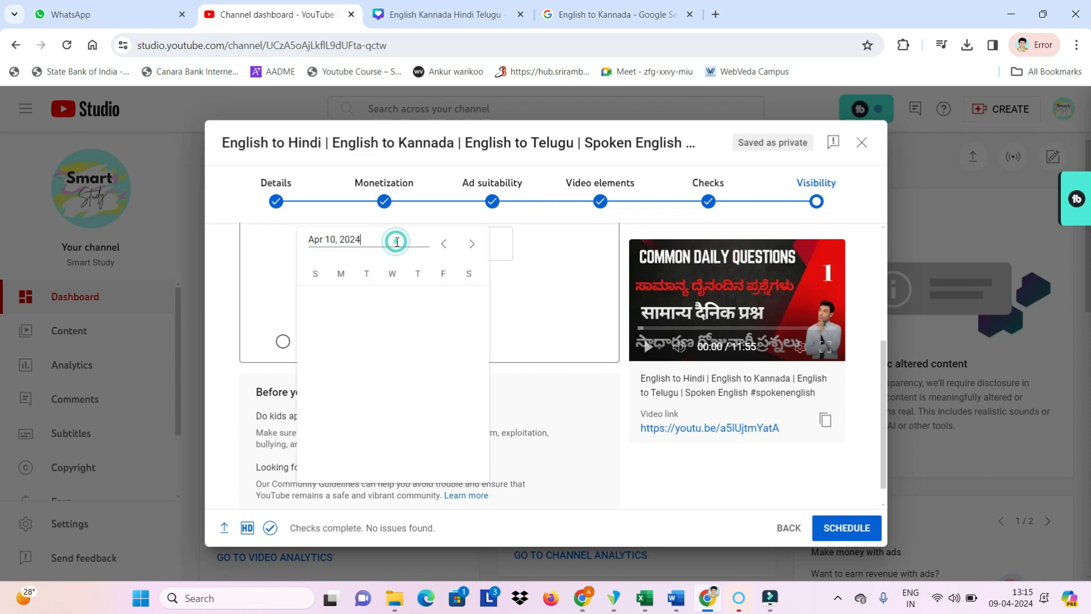
{"action": "left_click", "coordinate": [373, 351]}
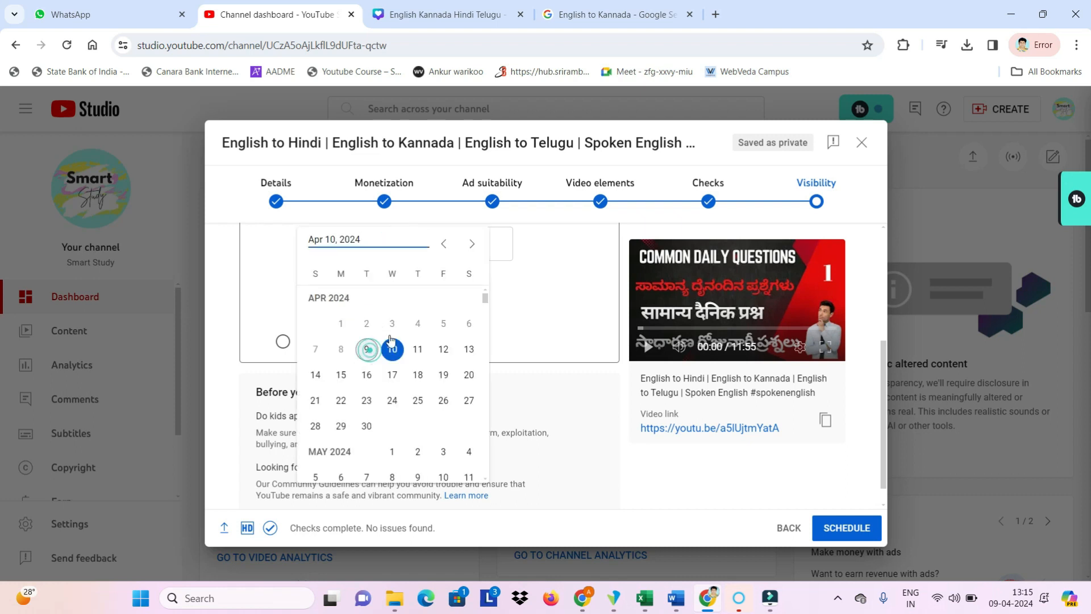
Set the publishing time to 6:00 PM and schedule the video
{"action": "left_click", "coordinate": [462, 255]}
{"action": "scroll", "coordinate": [450, 314], "scroll_direction": "down", "scroll_amount": 18}
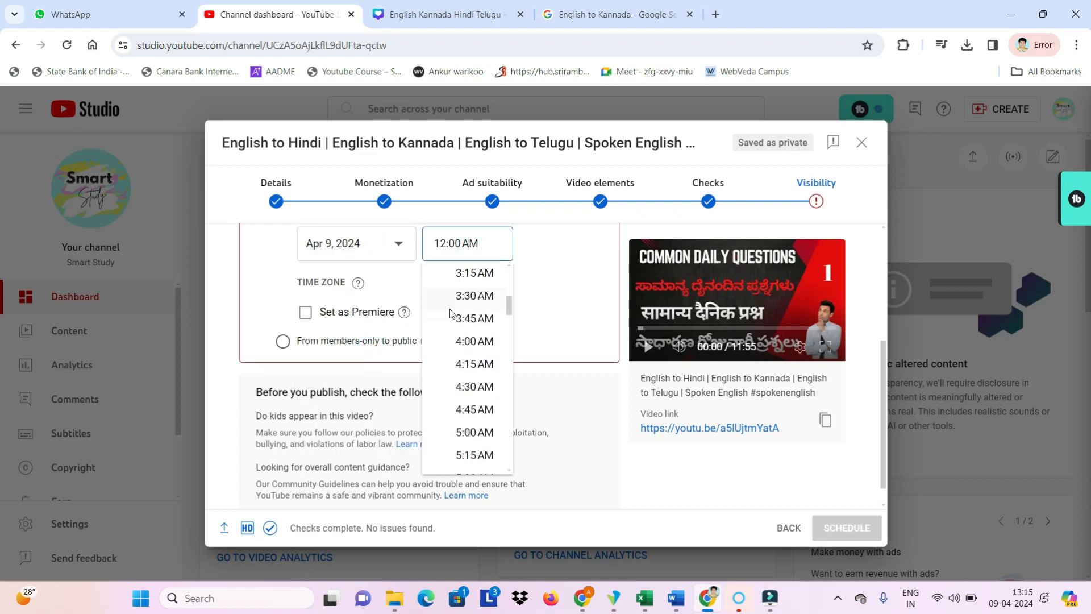
{"action": "scroll", "coordinate": [451, 312], "scroll_direction": "down", "scroll_amount": 9}
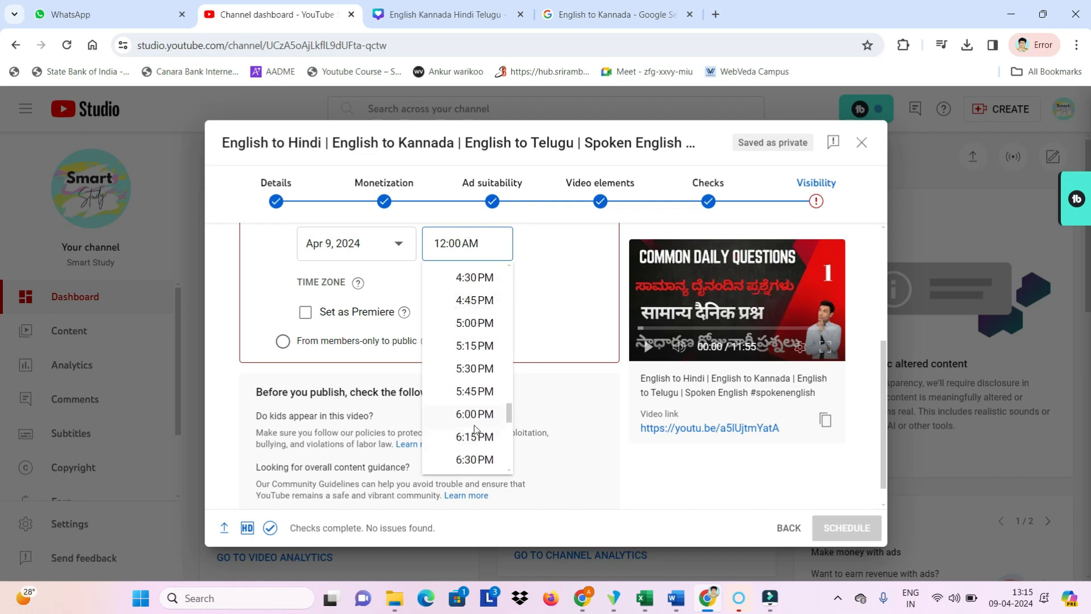
{"action": "left_click", "coordinate": [475, 414]}
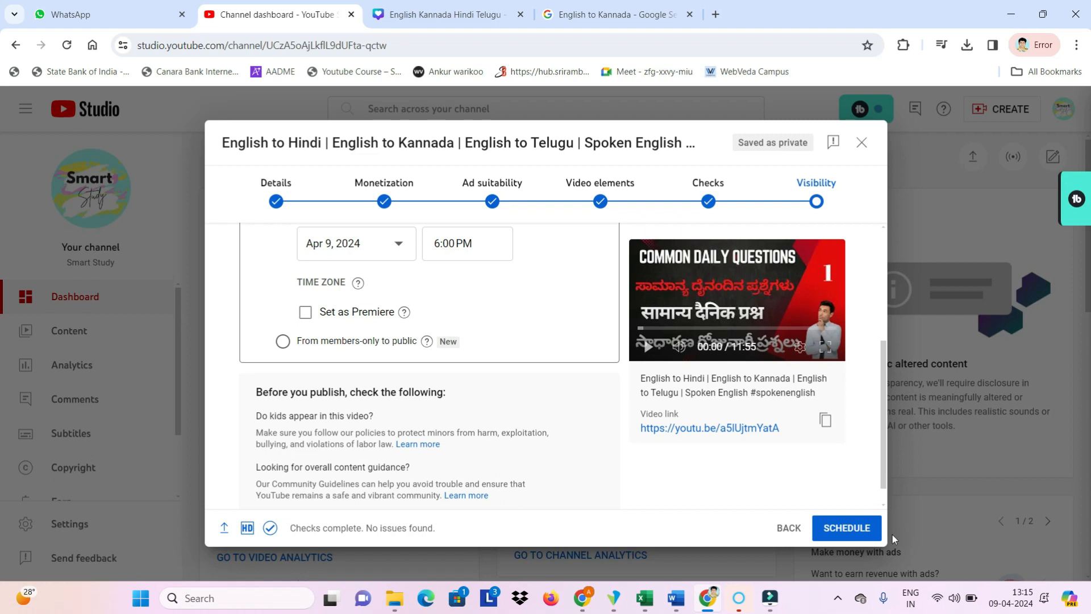
{"action": "left_click", "coordinate": [861, 525]}
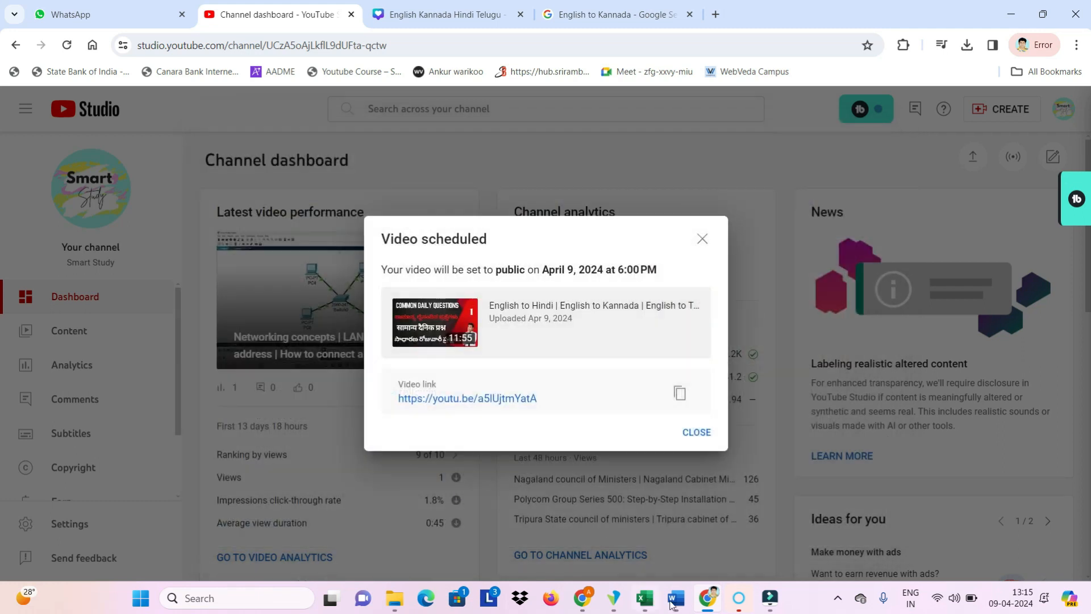
Open the scheduled video's watch page from its link and examine its SEO score and video statistics
{"action": "left_click", "coordinate": [456, 399]}
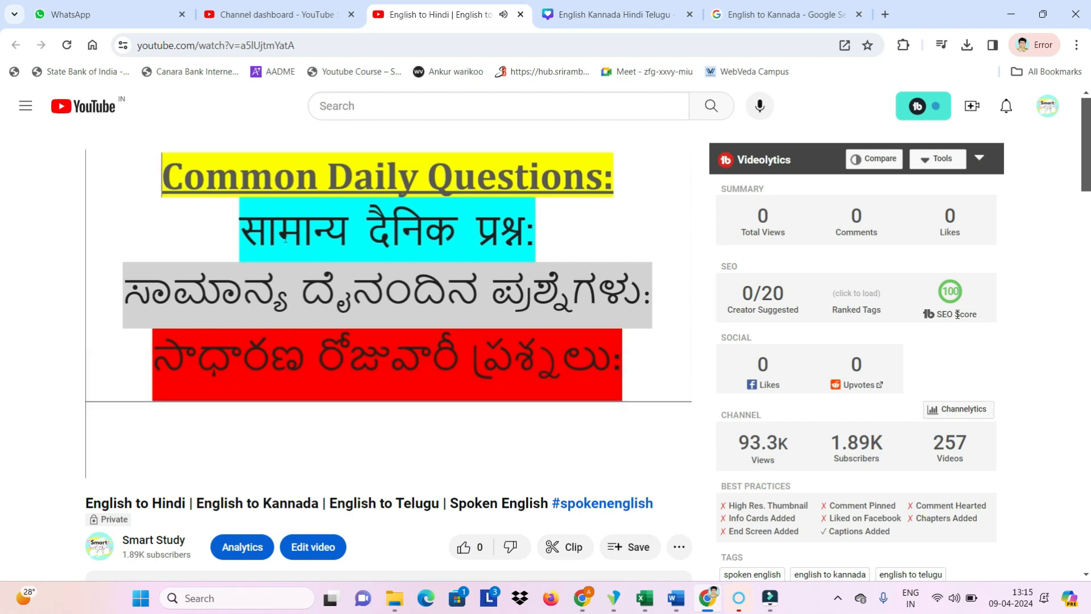
{"action": "mouse_move", "coordinate": [955, 312]}
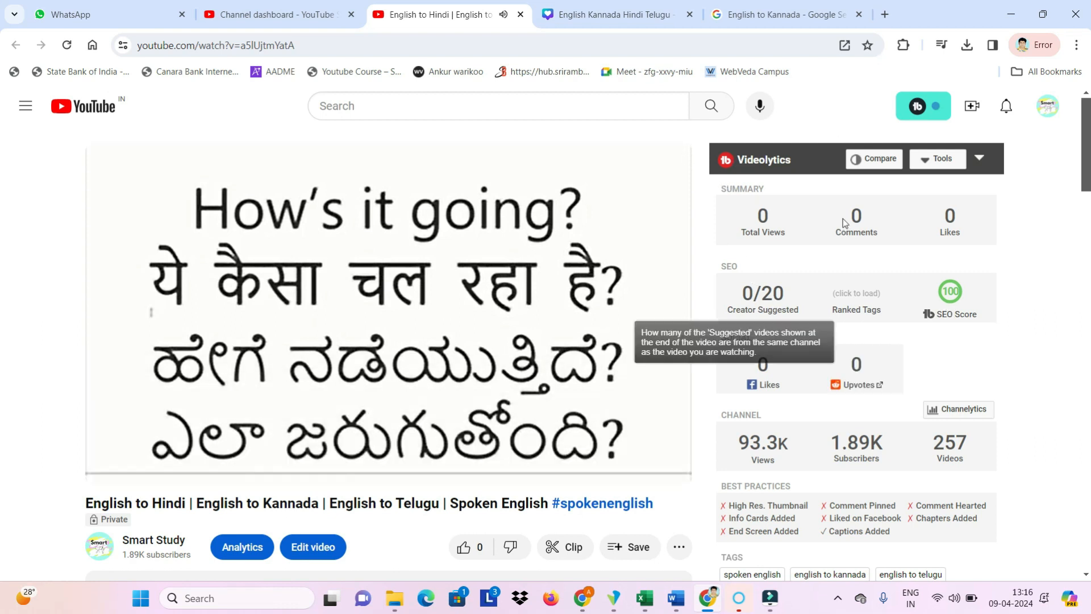
{"action": "mouse_move", "coordinate": [520, 301]}
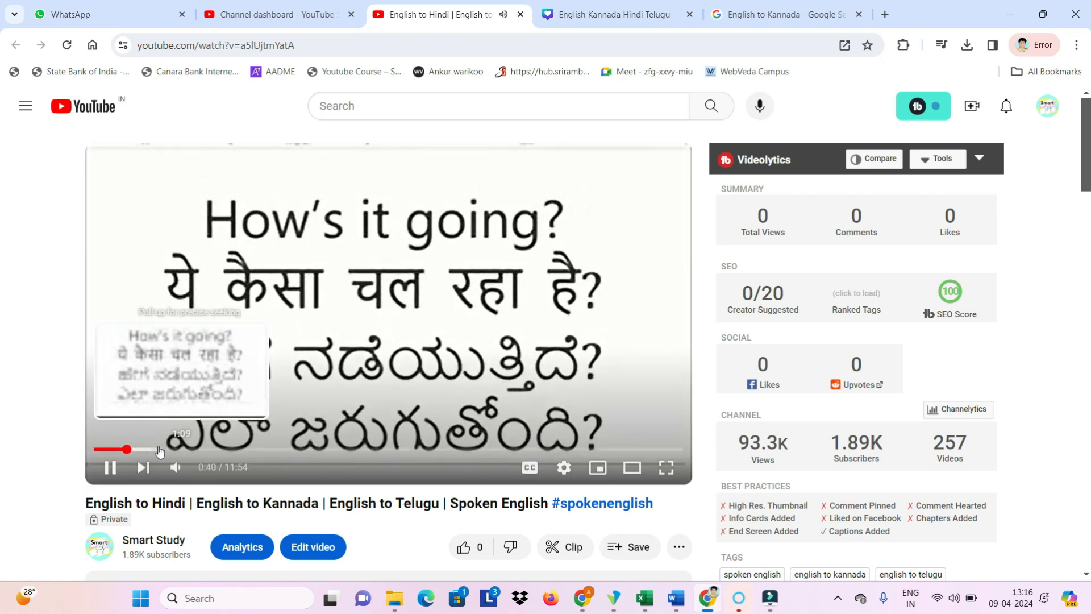
Skip forward through the video in stages up to about 11:21 to preview its question slides
{"action": "left_click", "coordinate": [159, 451]}
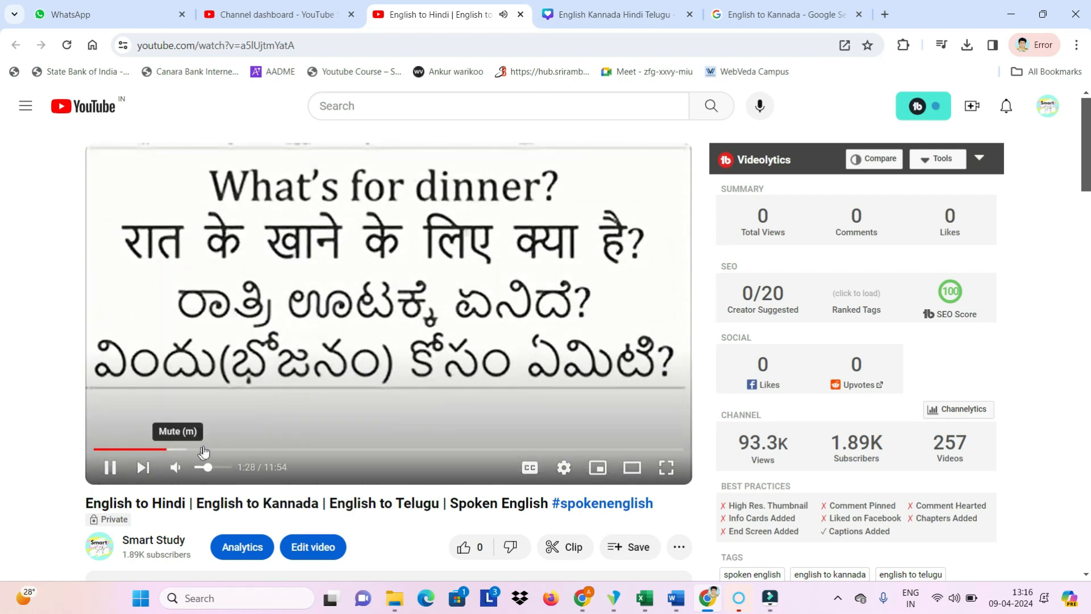
{"action": "left_click", "coordinate": [228, 449]}
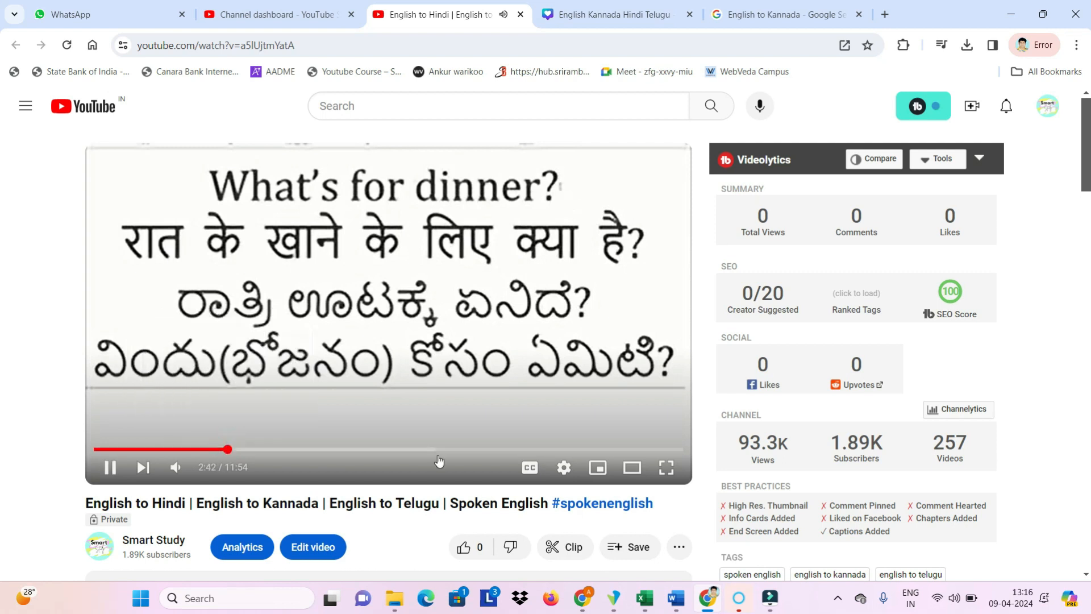
{"action": "left_click", "coordinate": [401, 449]}
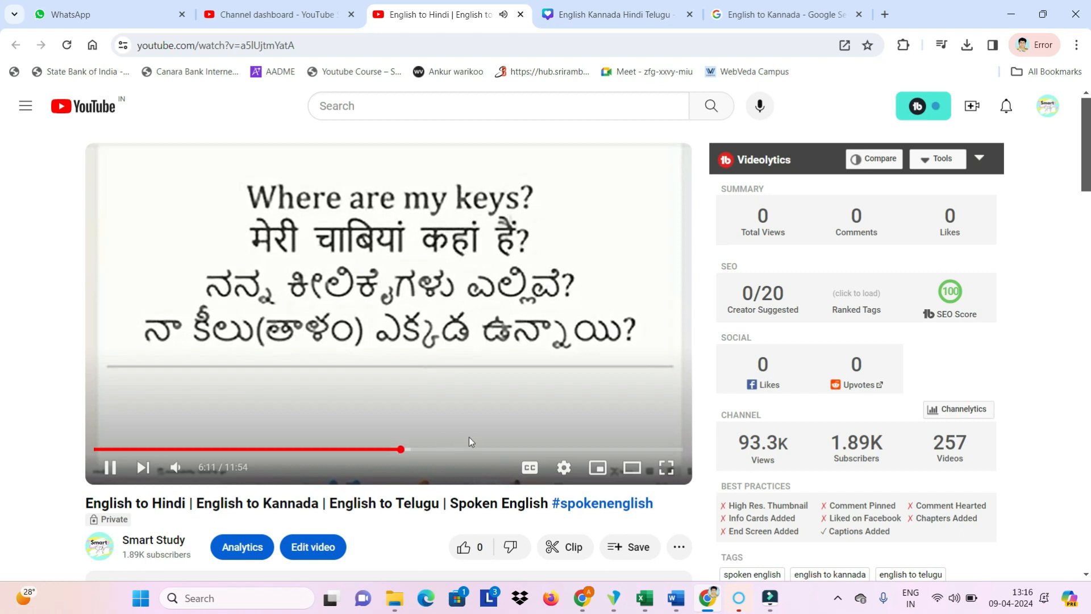
{"action": "left_click", "coordinate": [515, 449]}
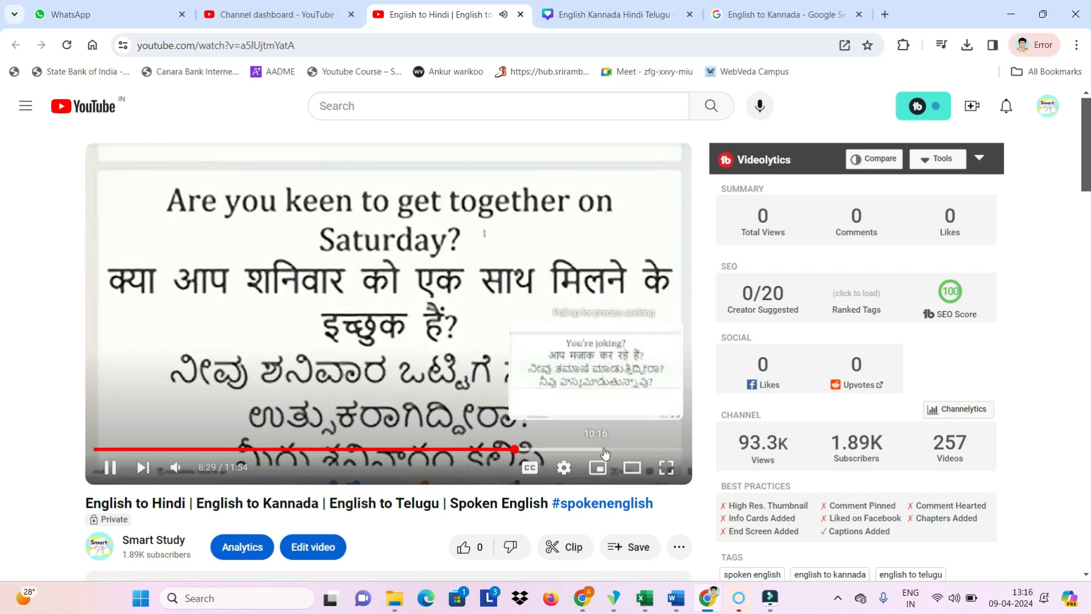
{"action": "left_click", "coordinate": [590, 450]}
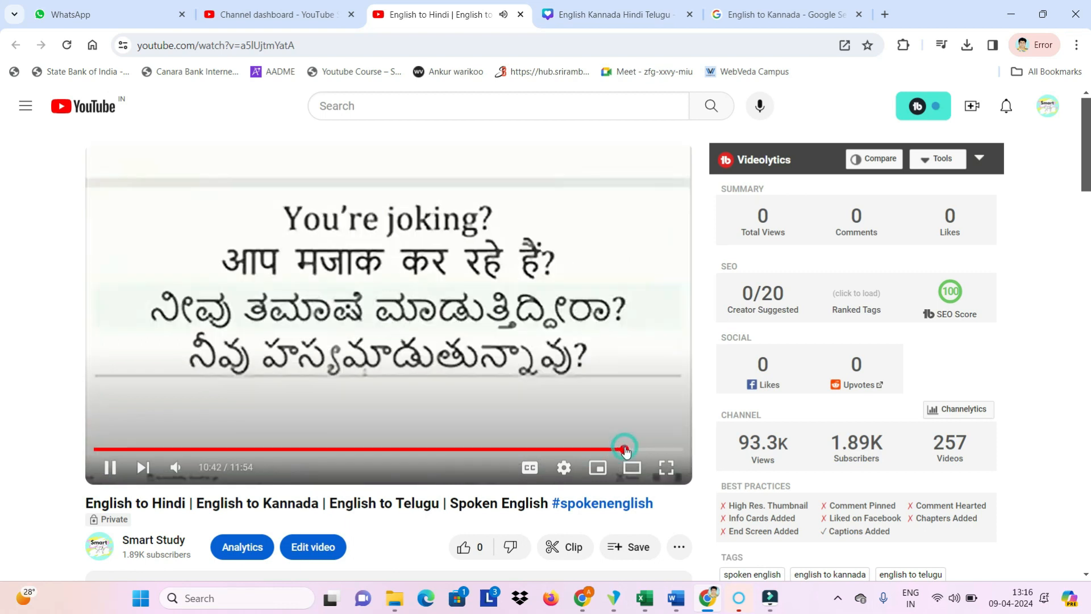
{"action": "left_click", "coordinate": [625, 450]}
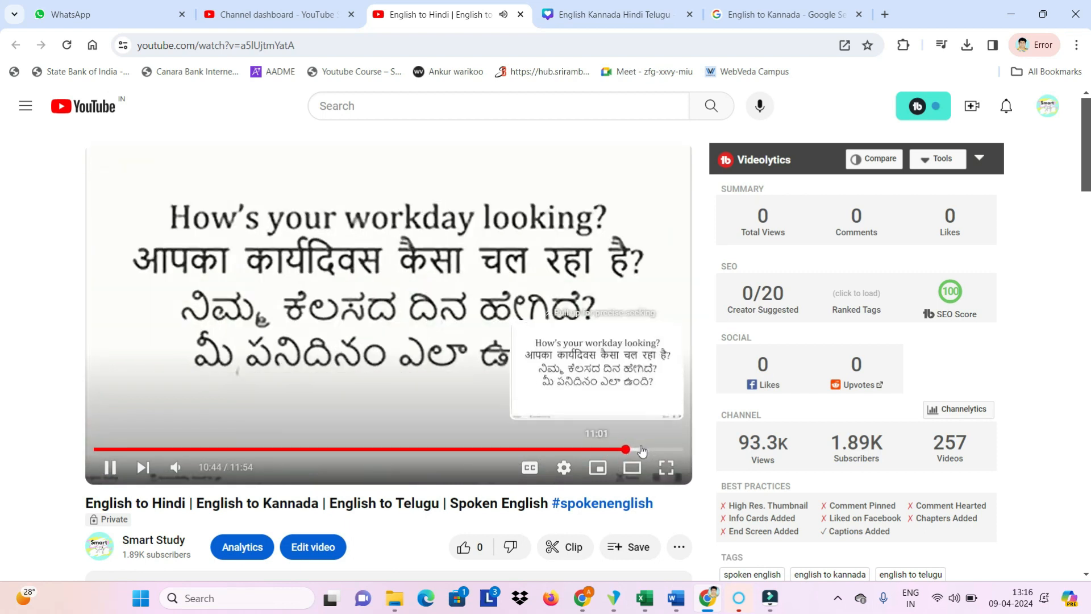
{"action": "left_click", "coordinate": [640, 449]}
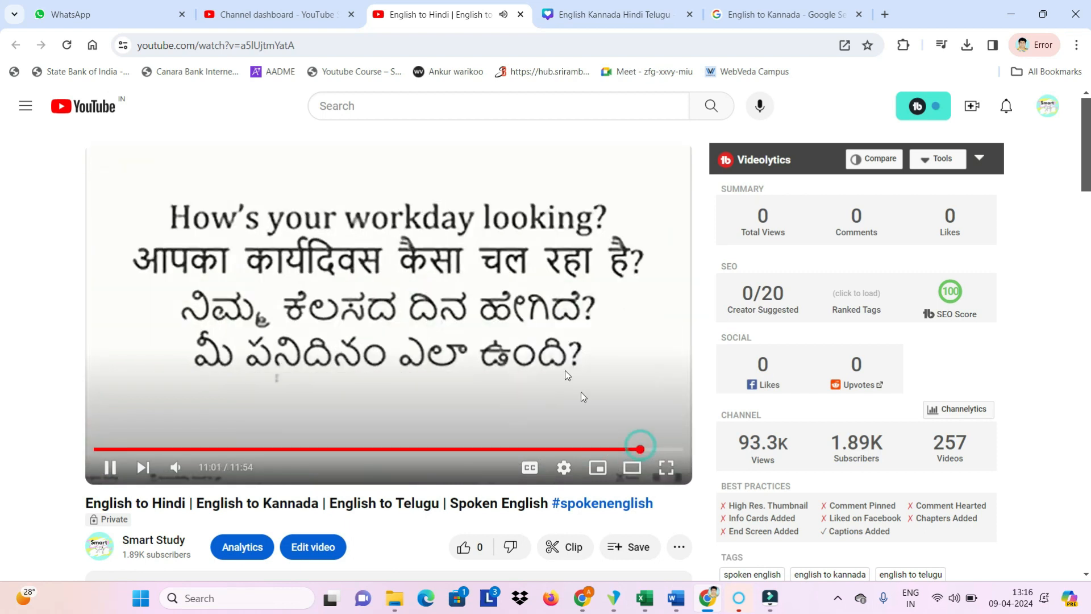
{"action": "left_click", "coordinate": [656, 450]}
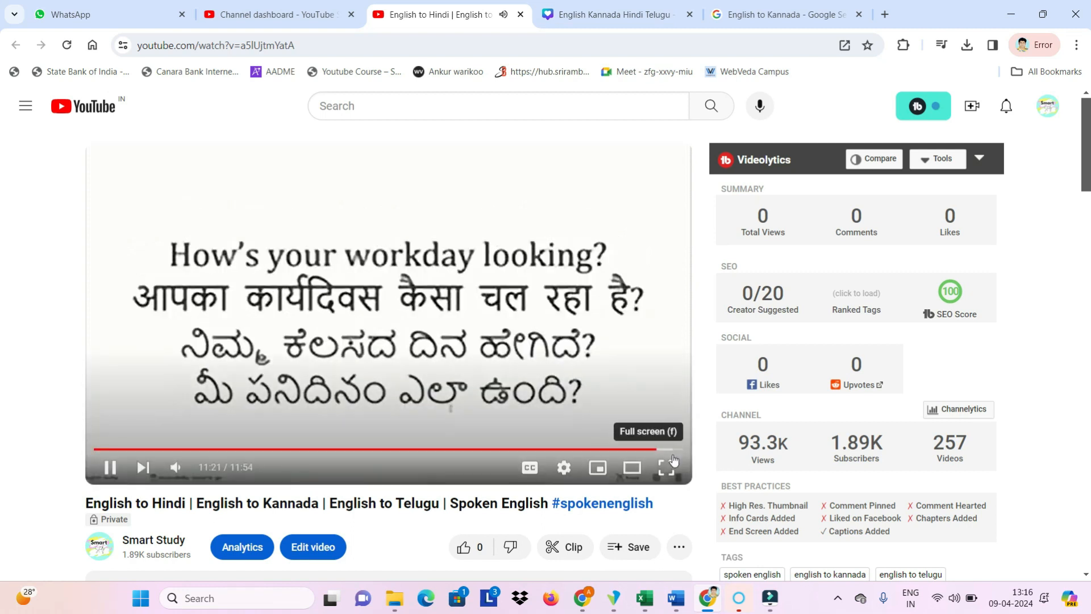
Seek to the video's closing section at about 11:36 and replay the transition into the end screen
{"action": "left_click", "coordinate": [668, 449]}
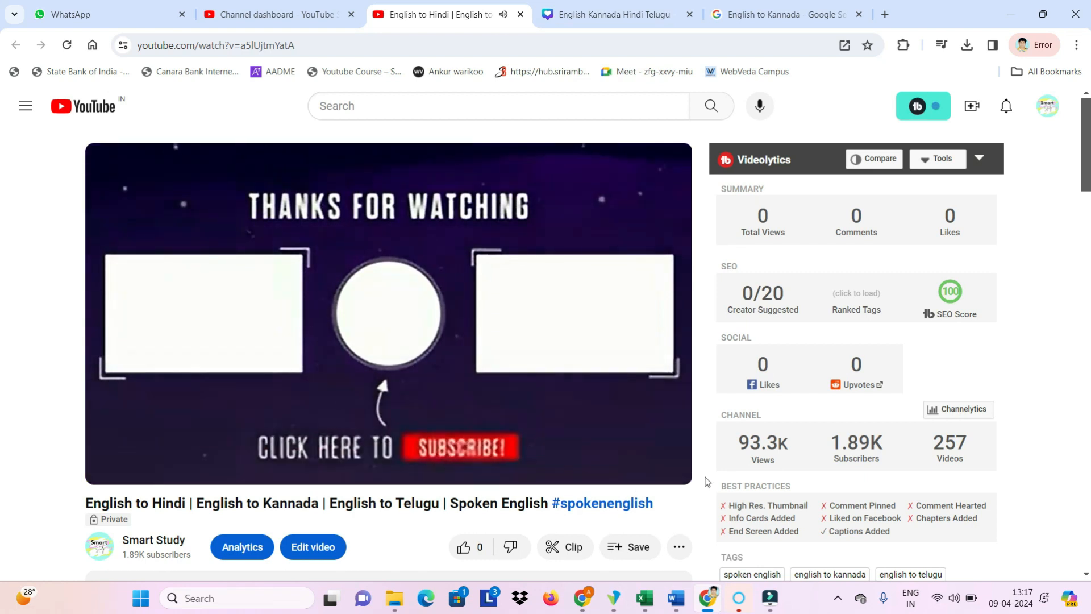
{"action": "left_click", "coordinate": [671, 455]}
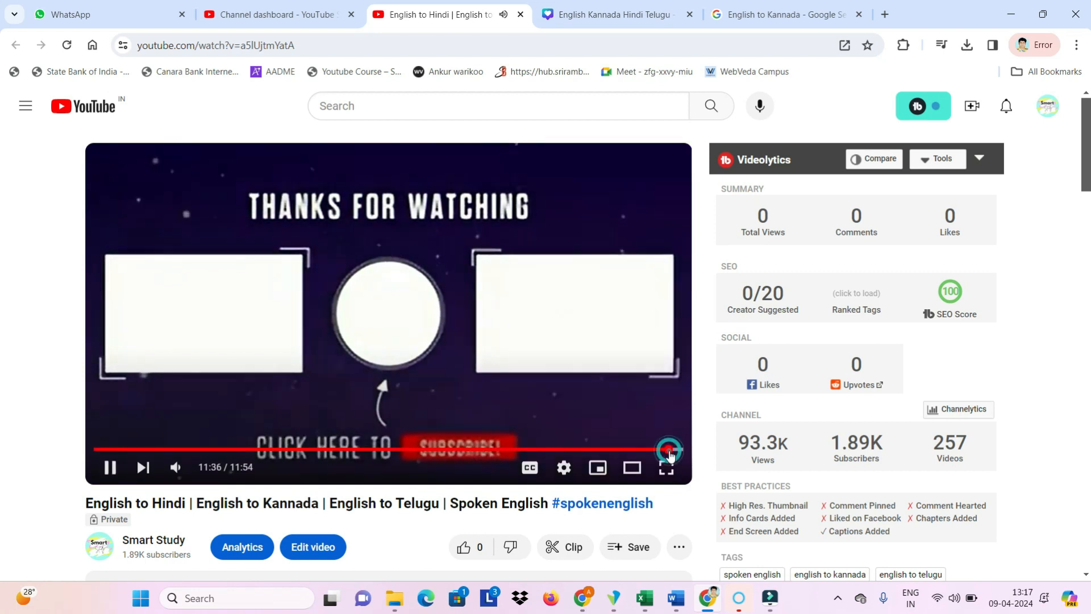
{"action": "left_click", "coordinate": [664, 451]}
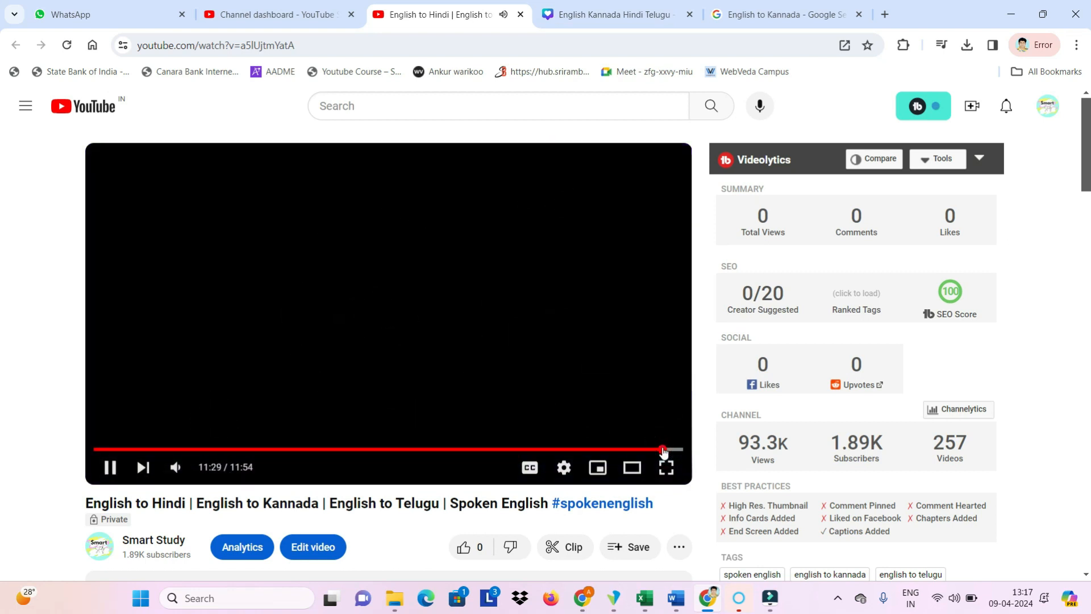
{"action": "left_click", "coordinate": [656, 449]}
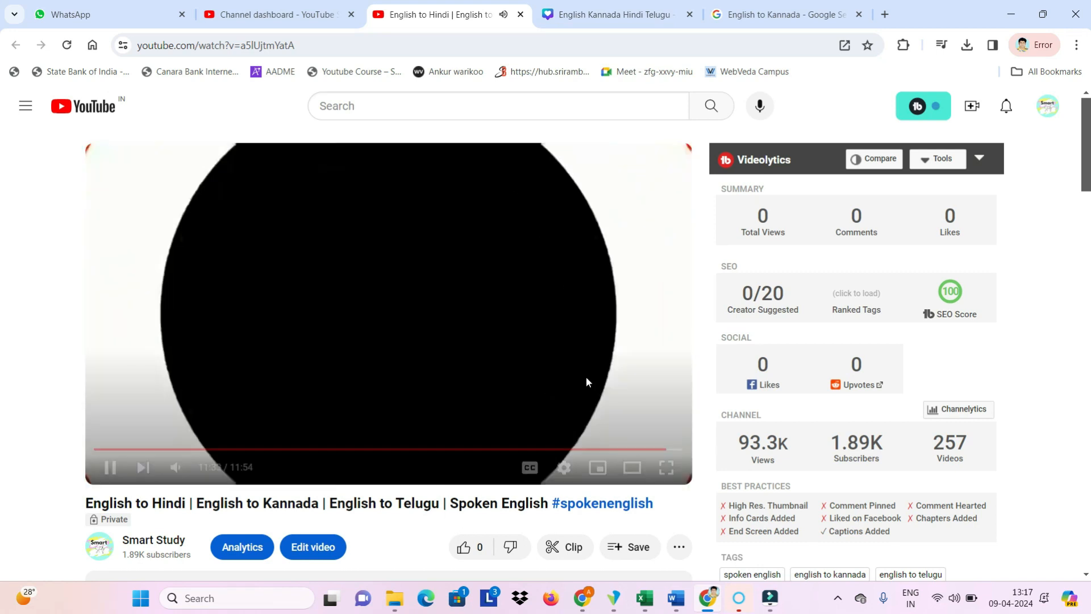
Switch to Wondershare Filmora
{"action": "left_click", "coordinate": [771, 598]}
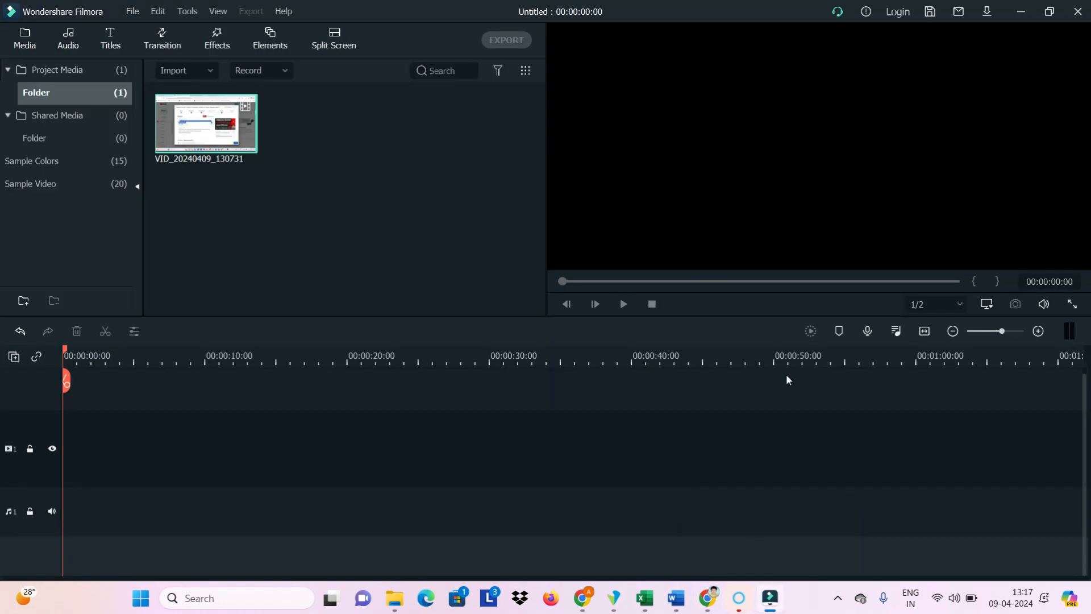